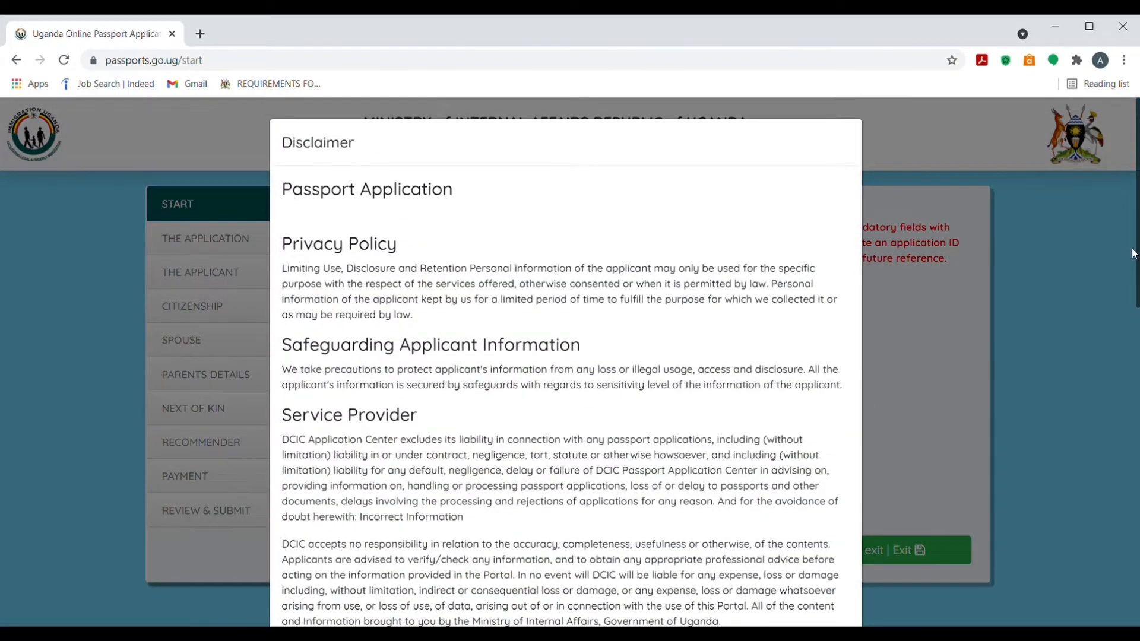
Tick 'I have read and agreed to the terms and conditions' and accept the disclaimer
scroll(1138, 309, "down", 2)
left_click_drag(1139, 297, 1116, 573)
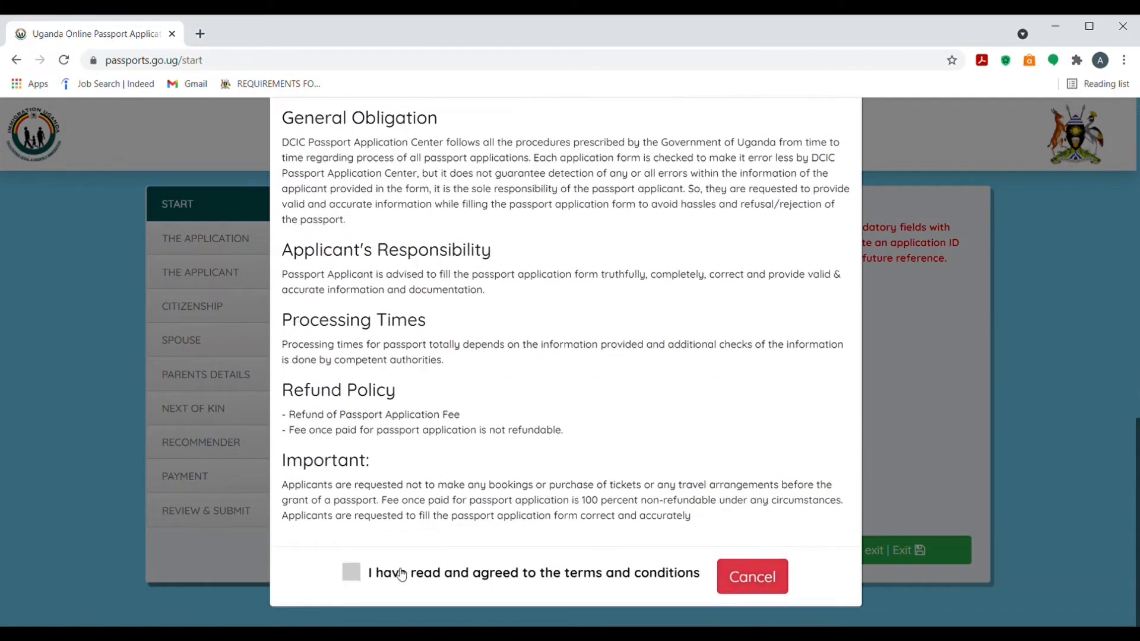
left_click(352, 572)
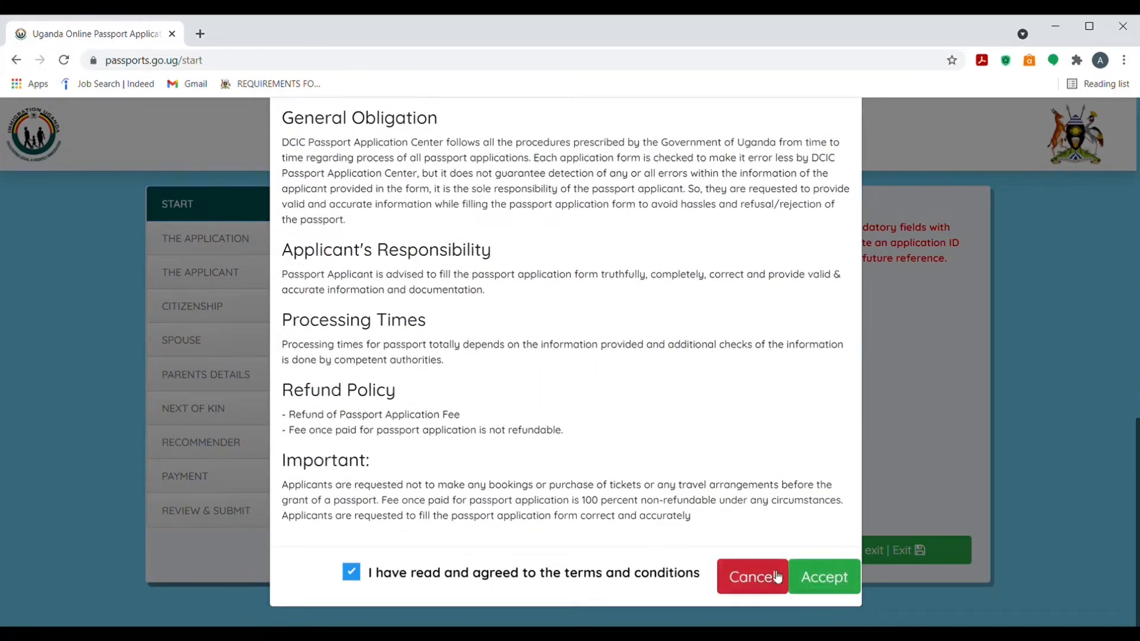
left_click(809, 583)
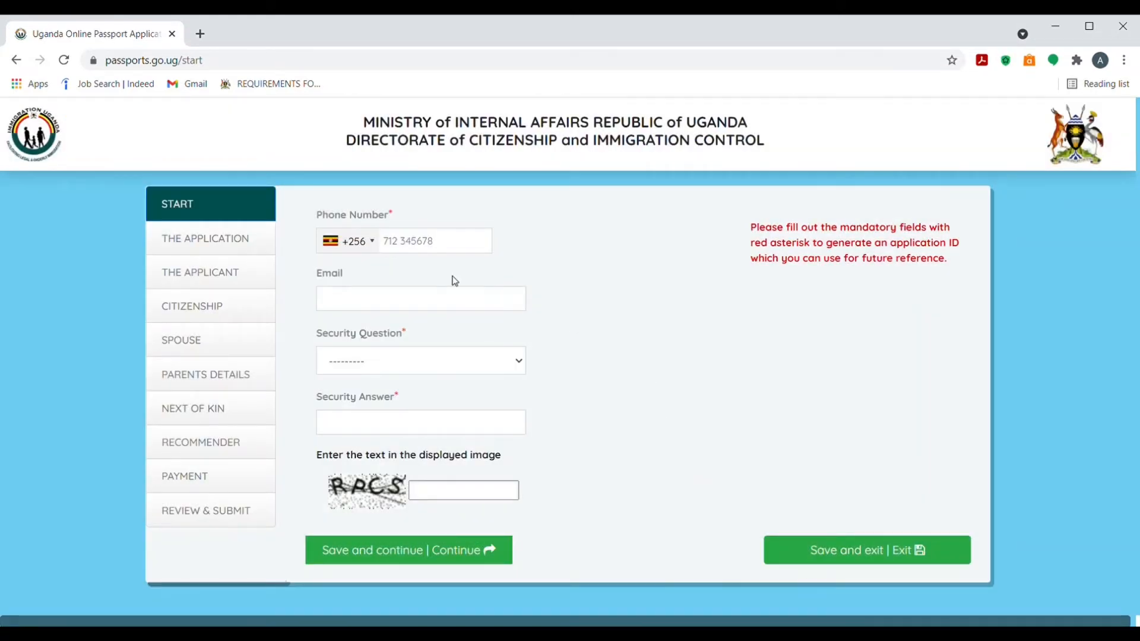
Enter the applicant's e-mail address in the Email field
left_click(411, 251)
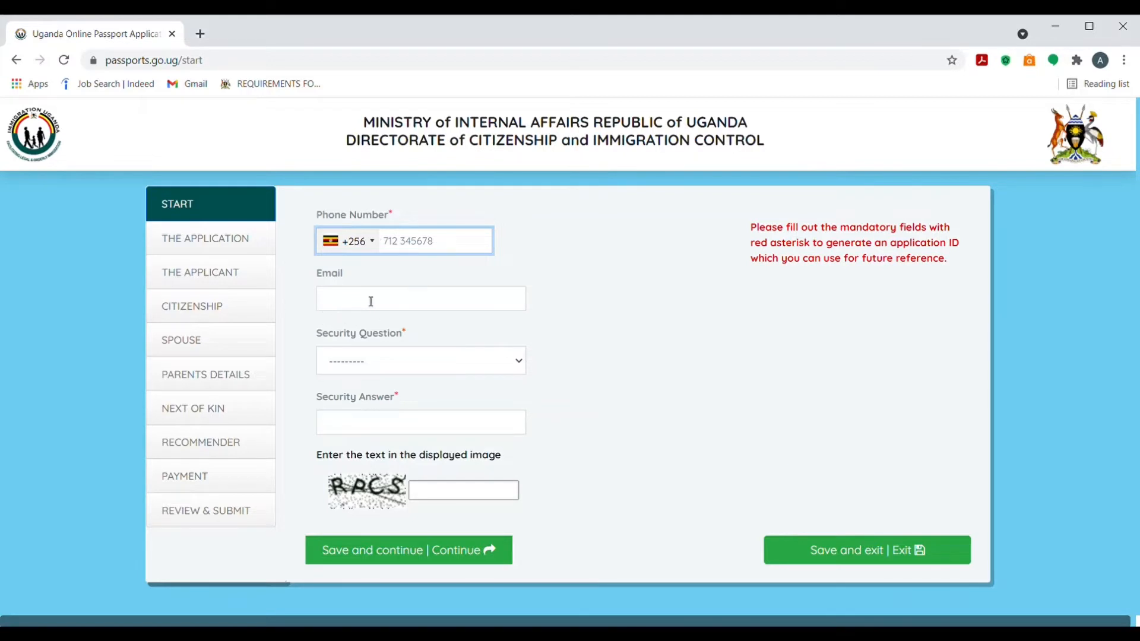
left_click(400, 305)
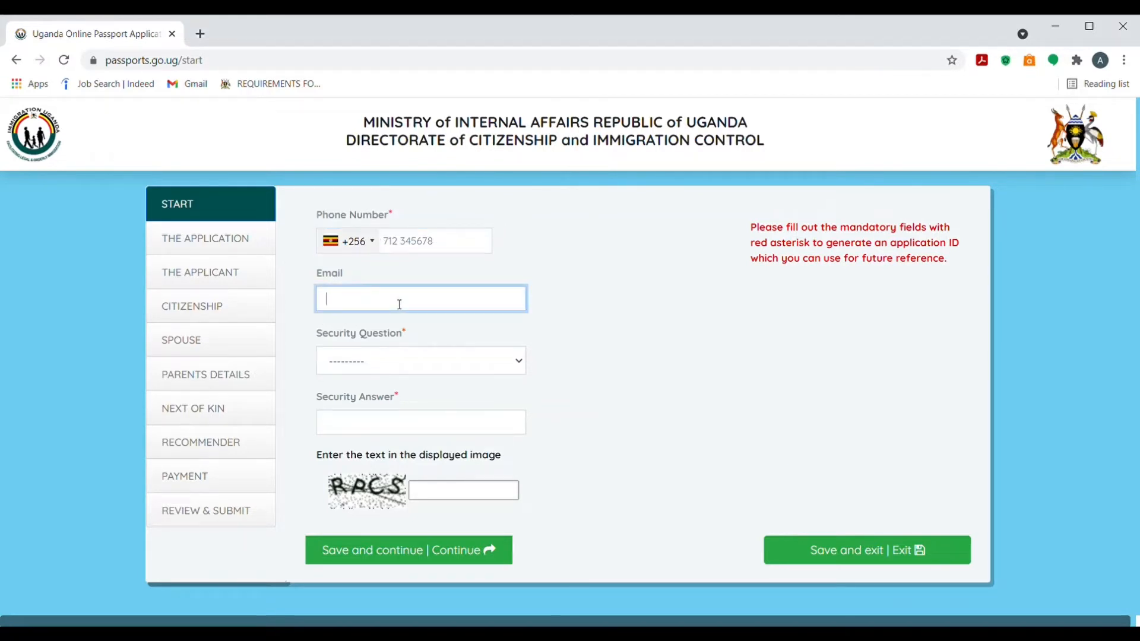
left_click(404, 364)
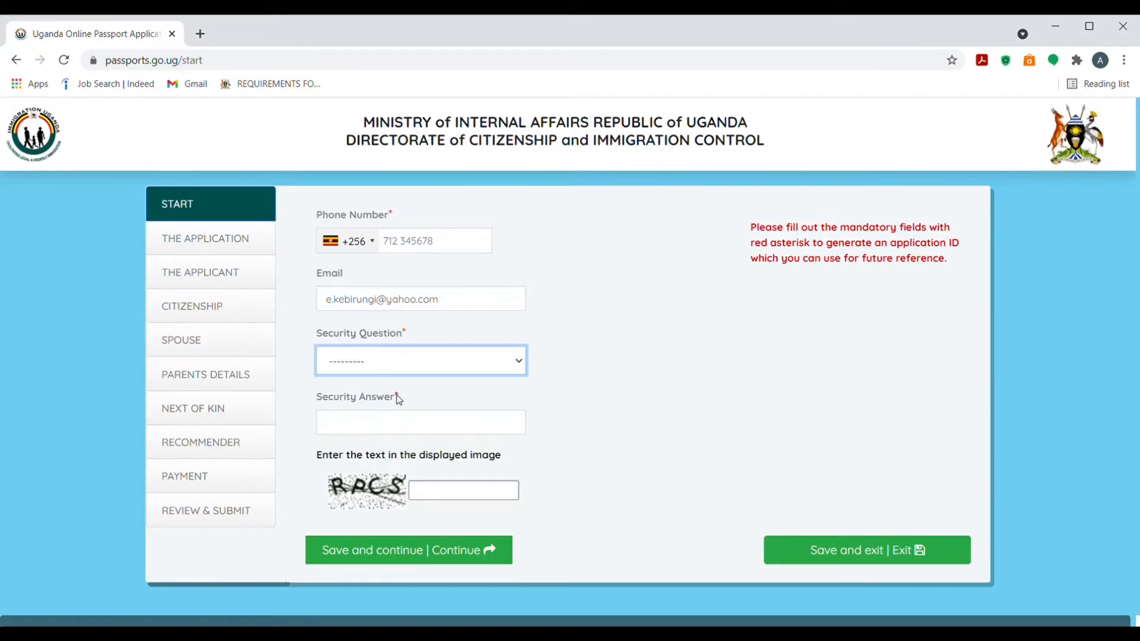
key("Down")
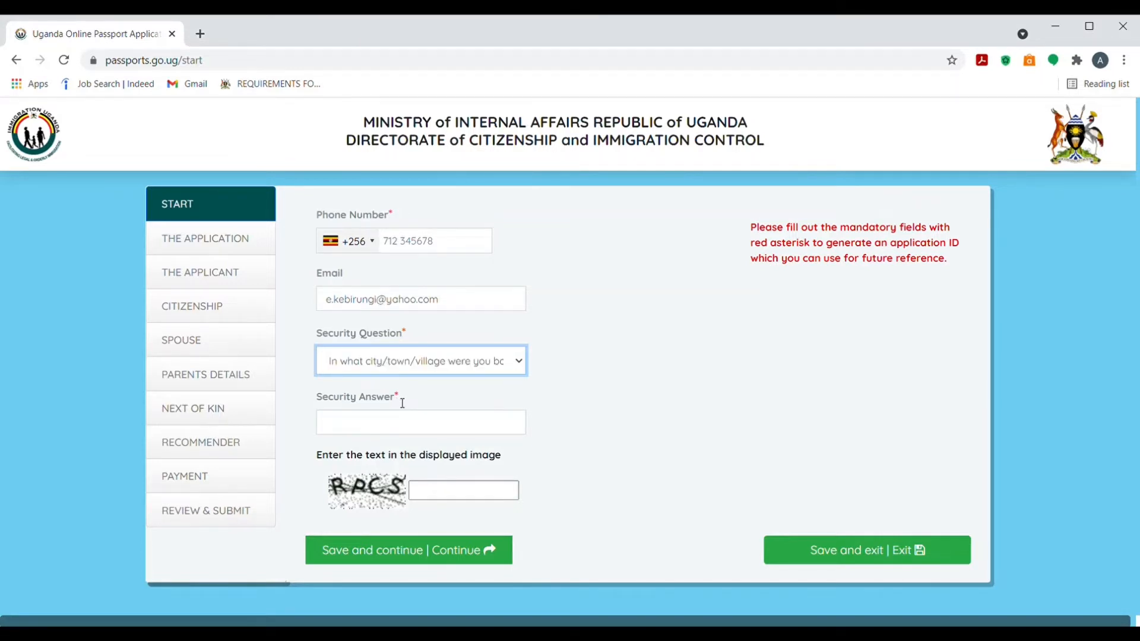
left_click(373, 432)
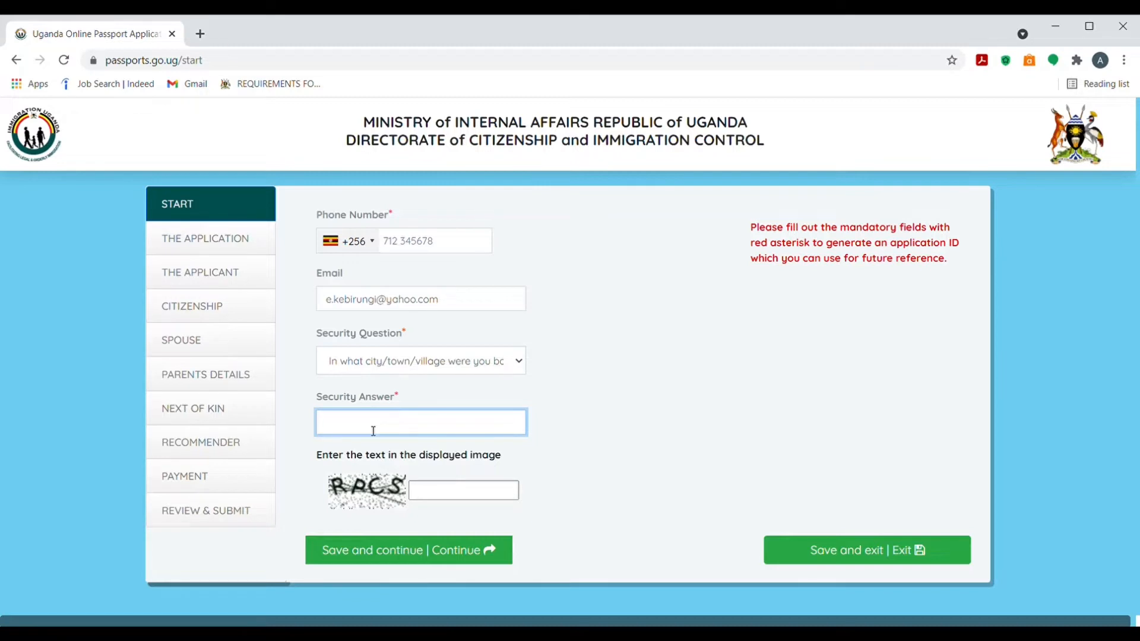
left_click(452, 485)
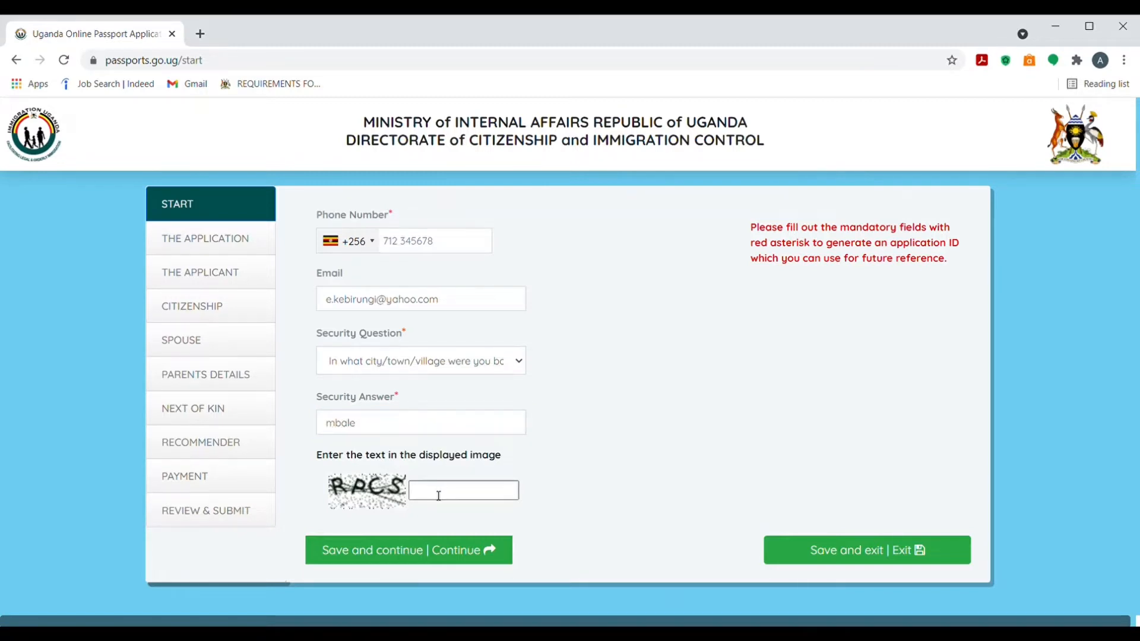
Enter the image verification text and try saving, which reports 'You missed 1 field'
left_click(439, 496)
type("RPCS")
left_click(441, 558)
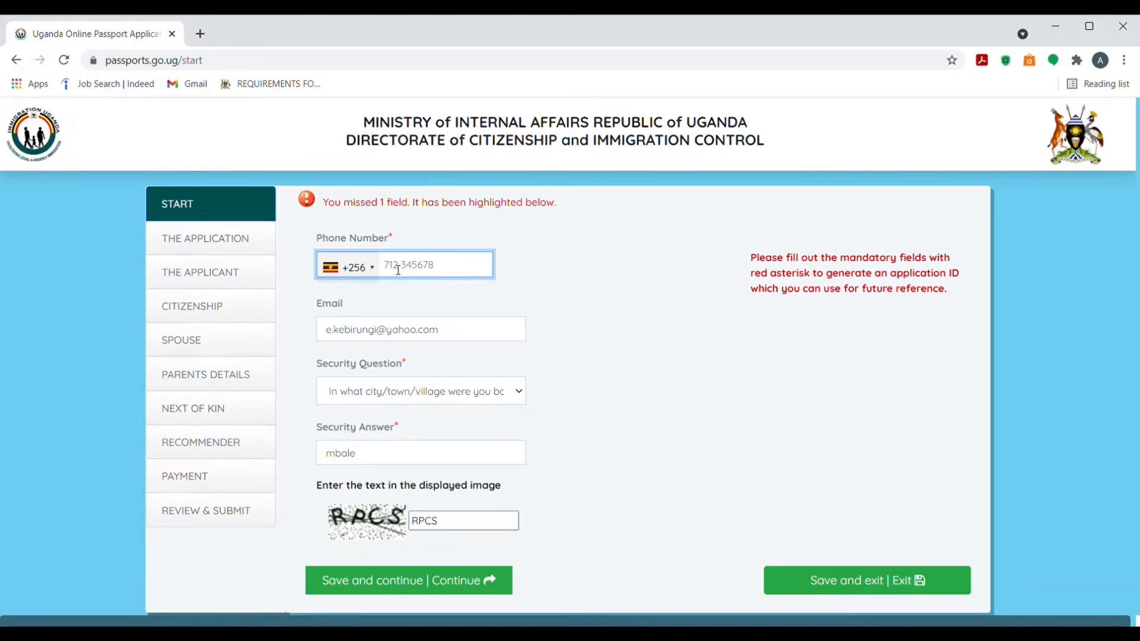
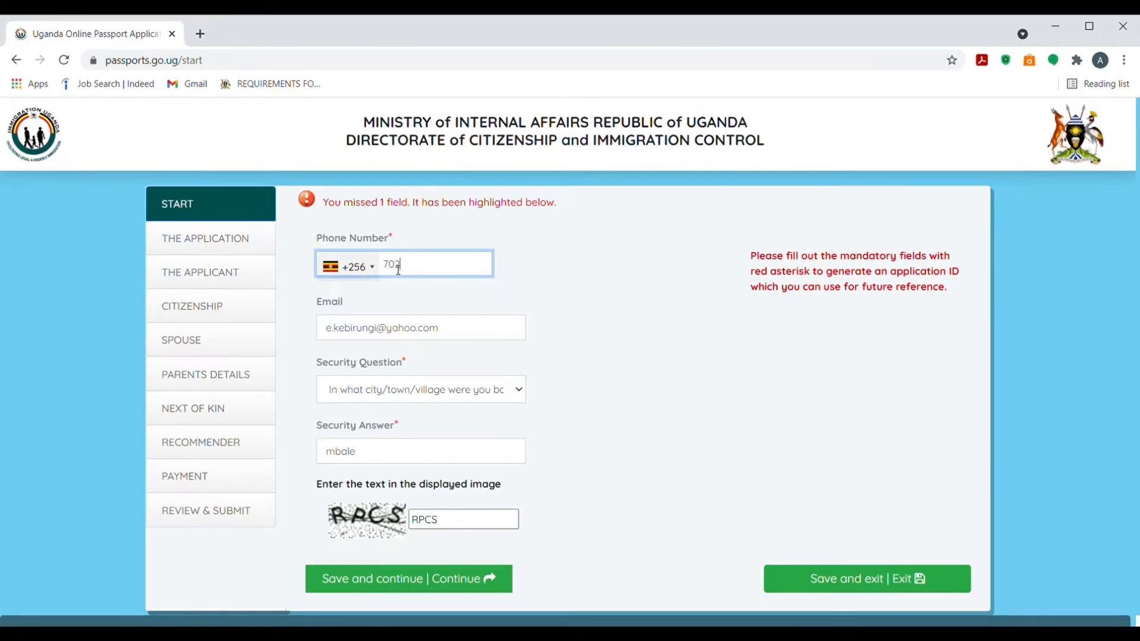
Enter the applicant's phone number until it shows Valid, then save to get an application ID
left_click(458, 333)
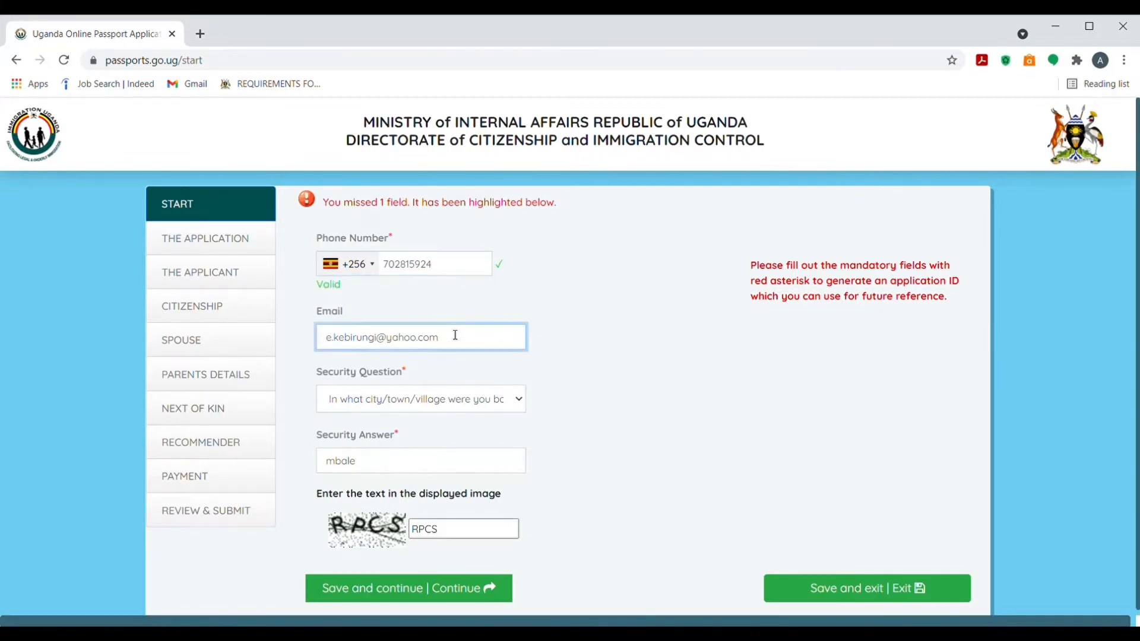
left_click(467, 399)
left_click(612, 406)
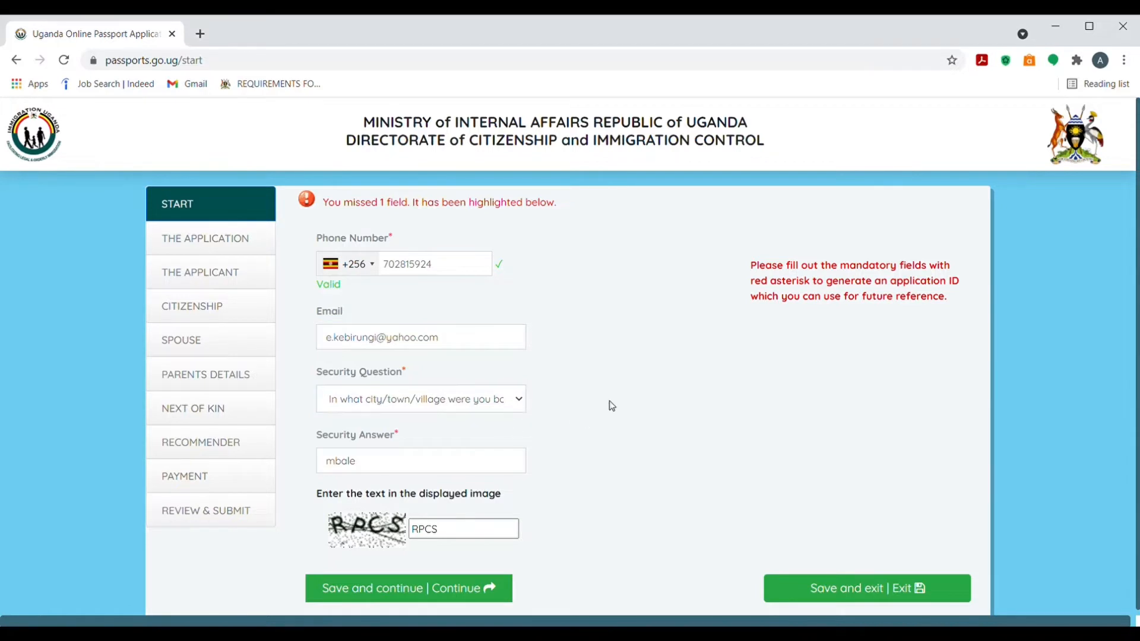
left_click(398, 457)
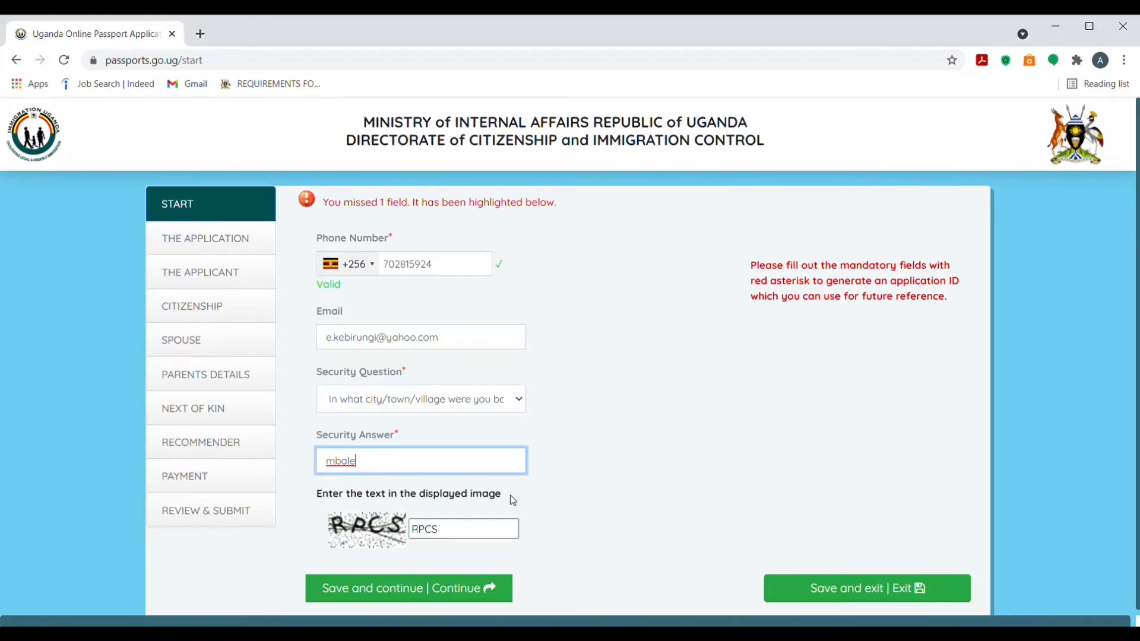
left_click(413, 594)
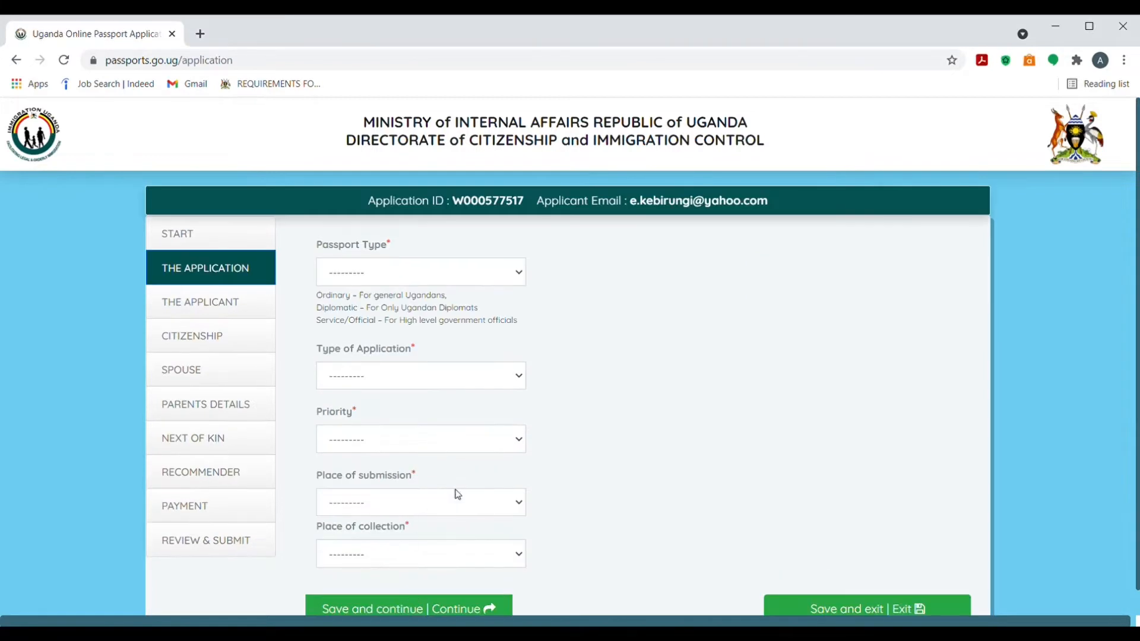
Set passport type Ordinary, application type Lost and Standard priority
scroll(1137, 227, "down", 1)
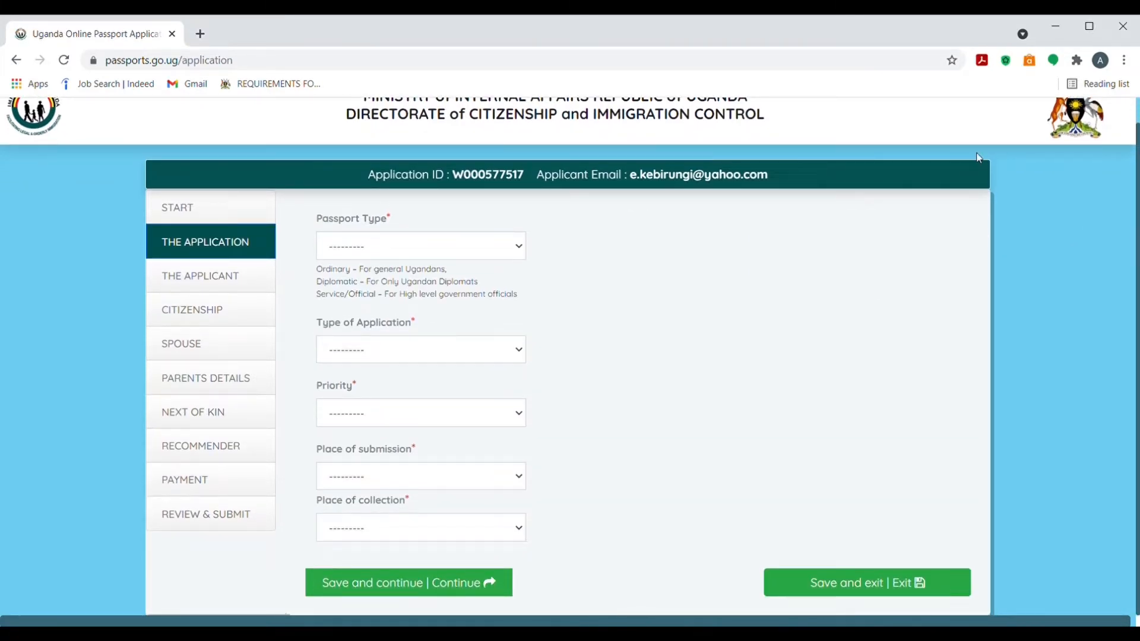
left_click(518, 250)
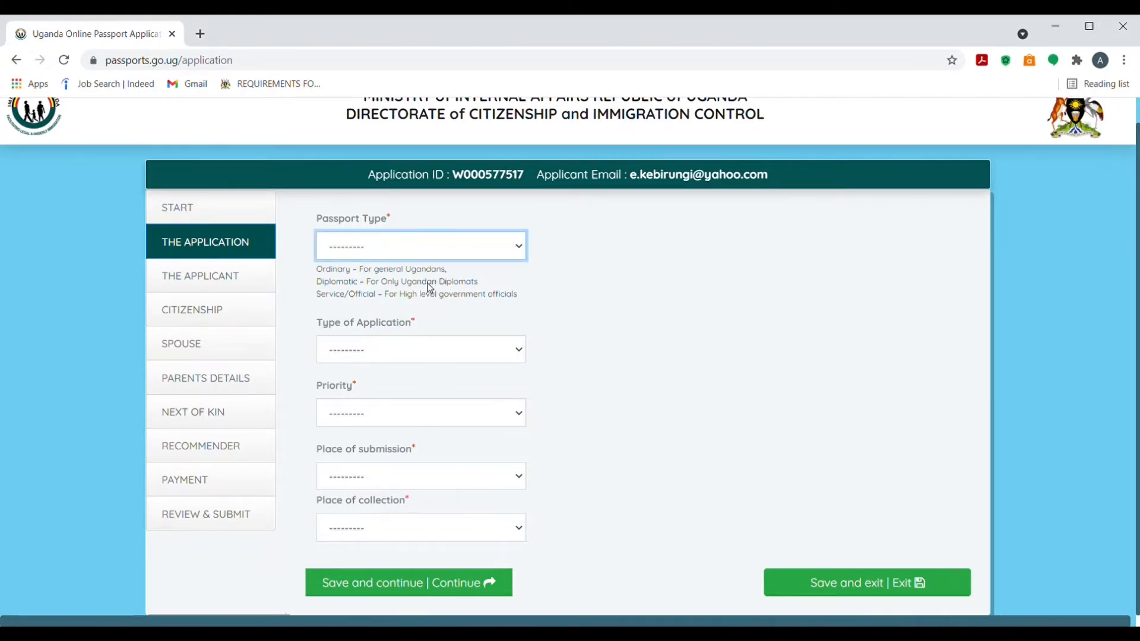
left_click(433, 287)
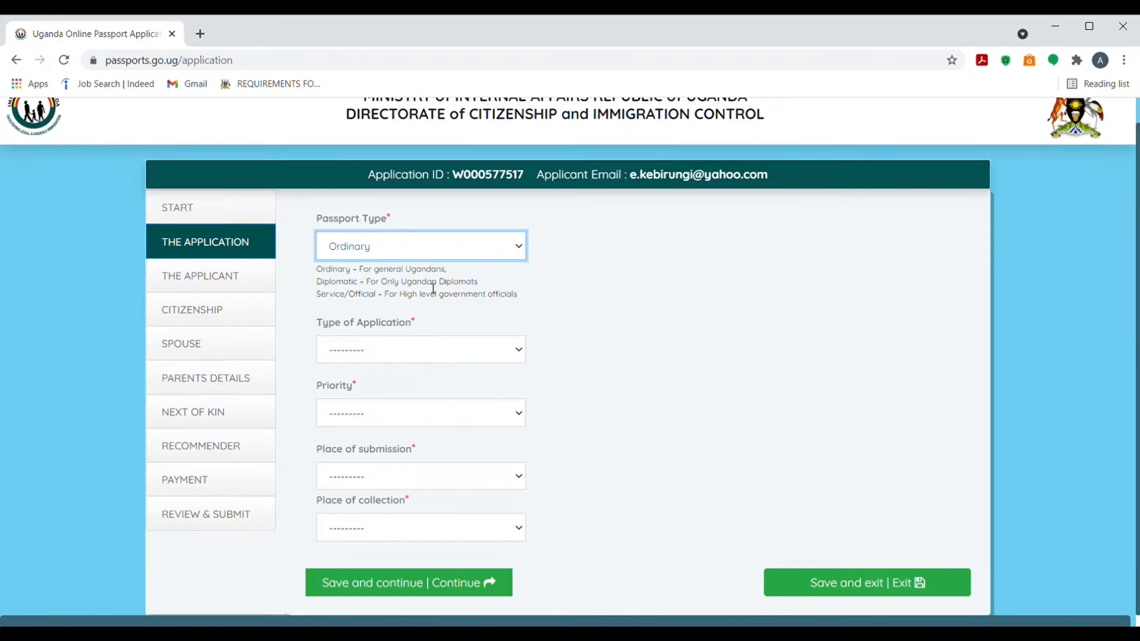
left_click(520, 355)
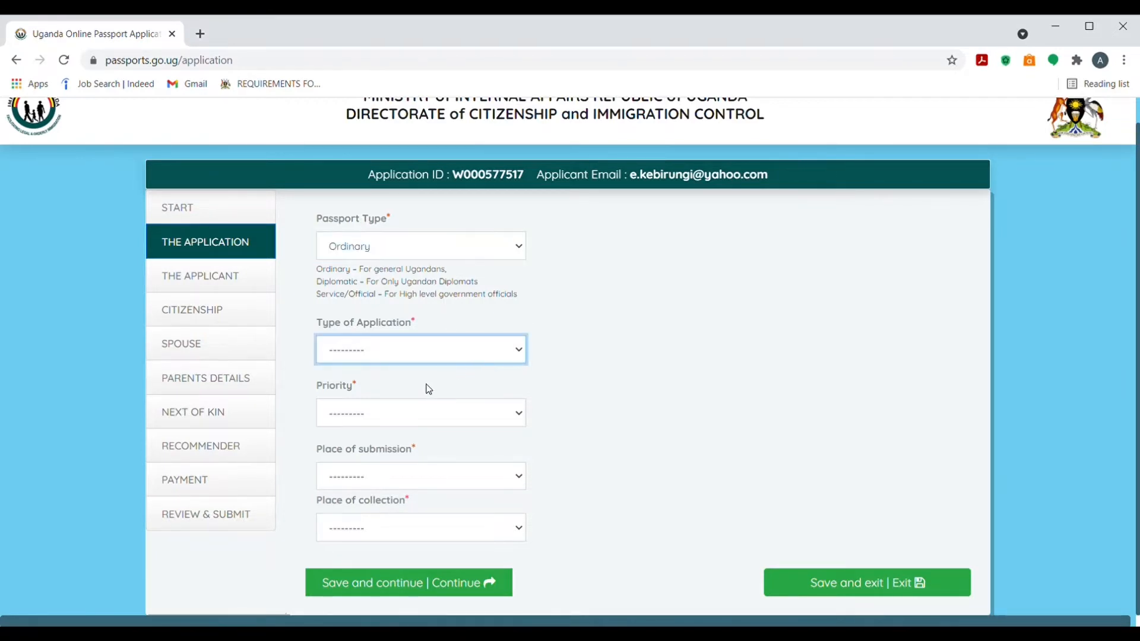
left_click(369, 437)
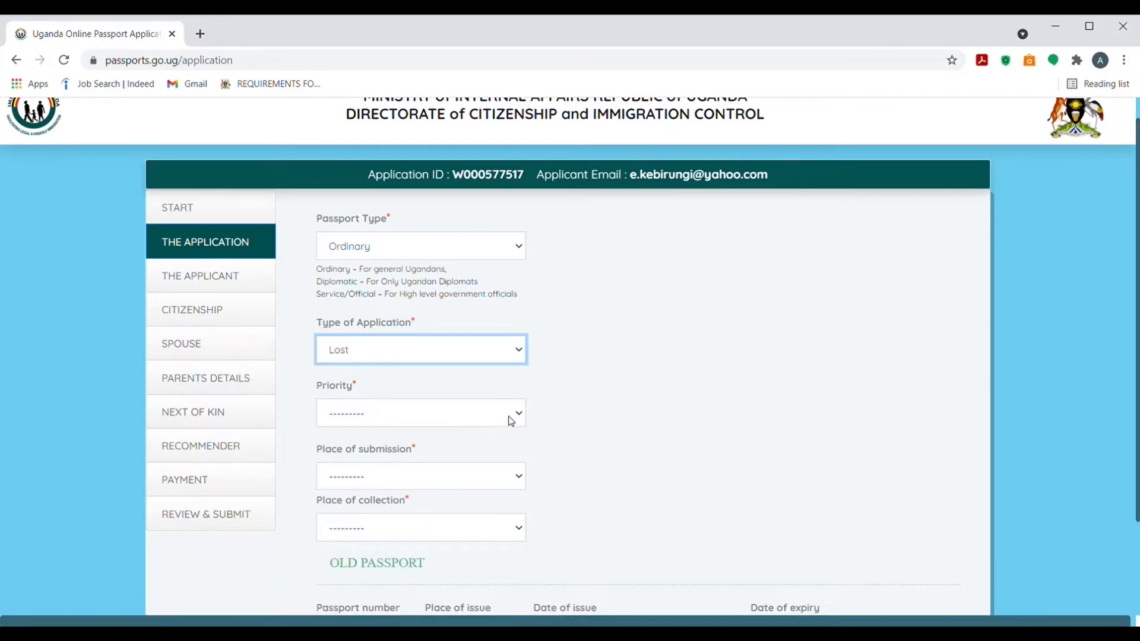
key("Tab")
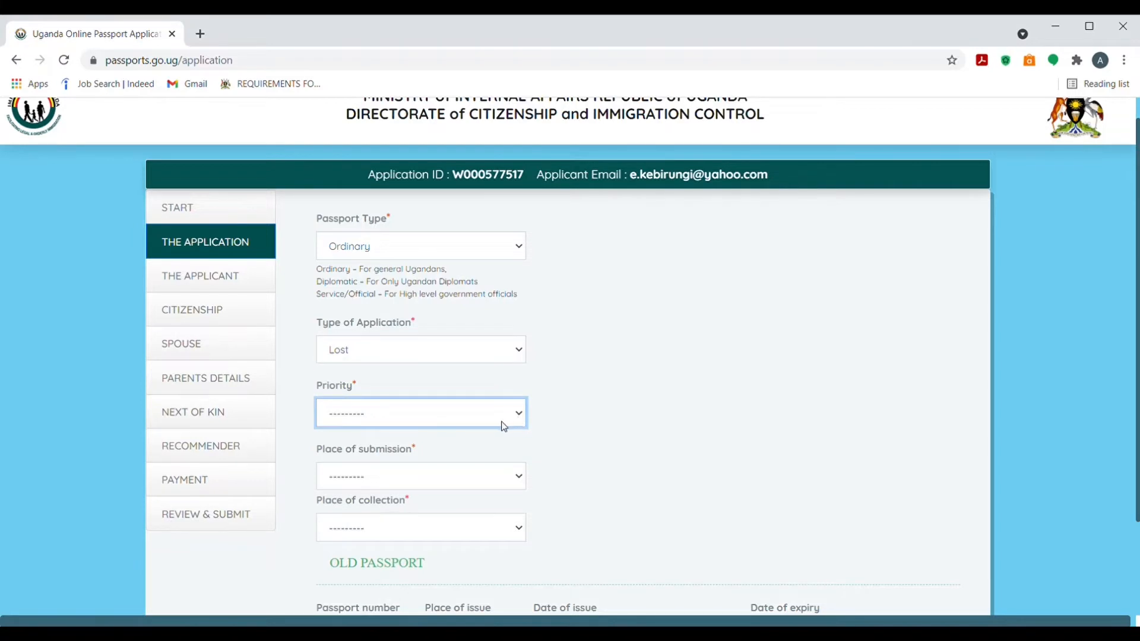
key("Down")
Set Washington DC as both place of submission and collection, then save and continue
left_click(519, 481)
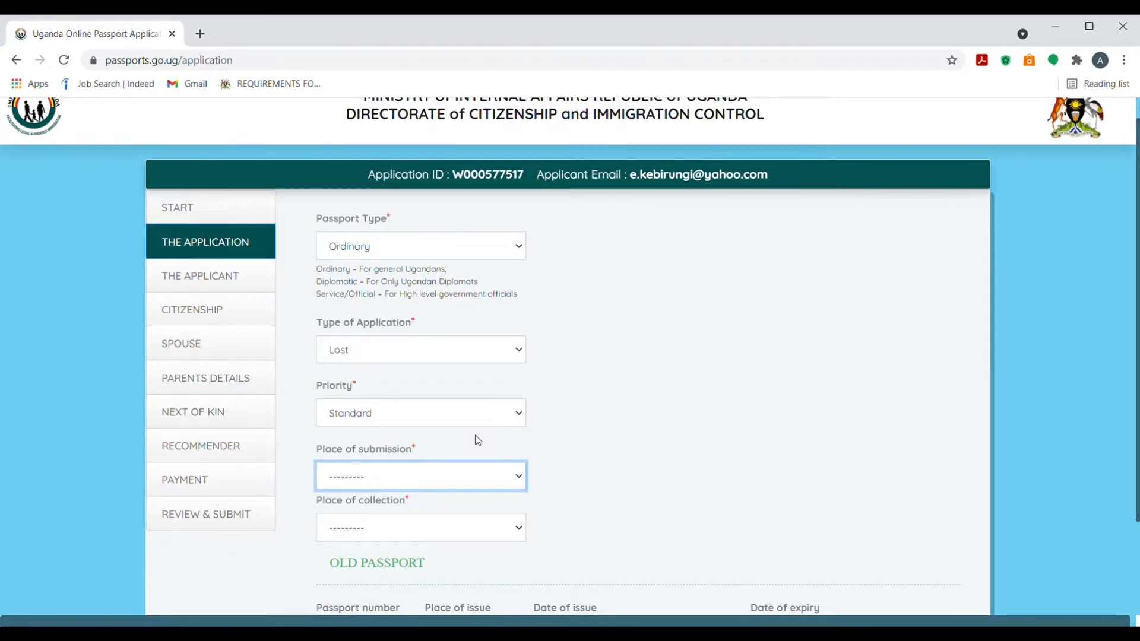
key("Down")
scroll(570, 356, "down", 1)
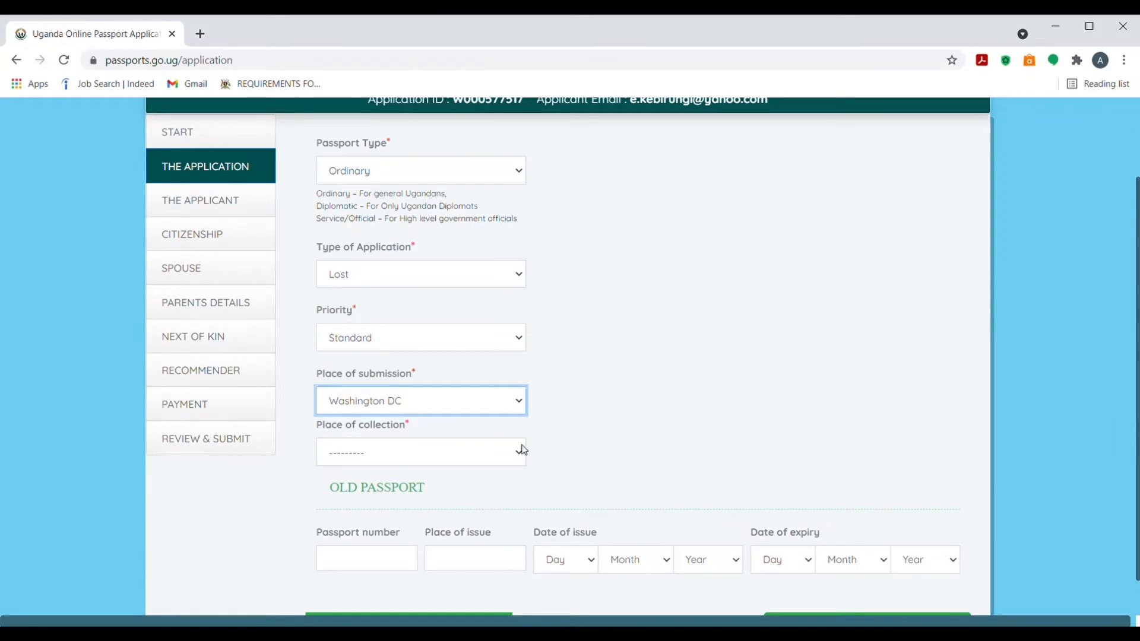
left_click(523, 456)
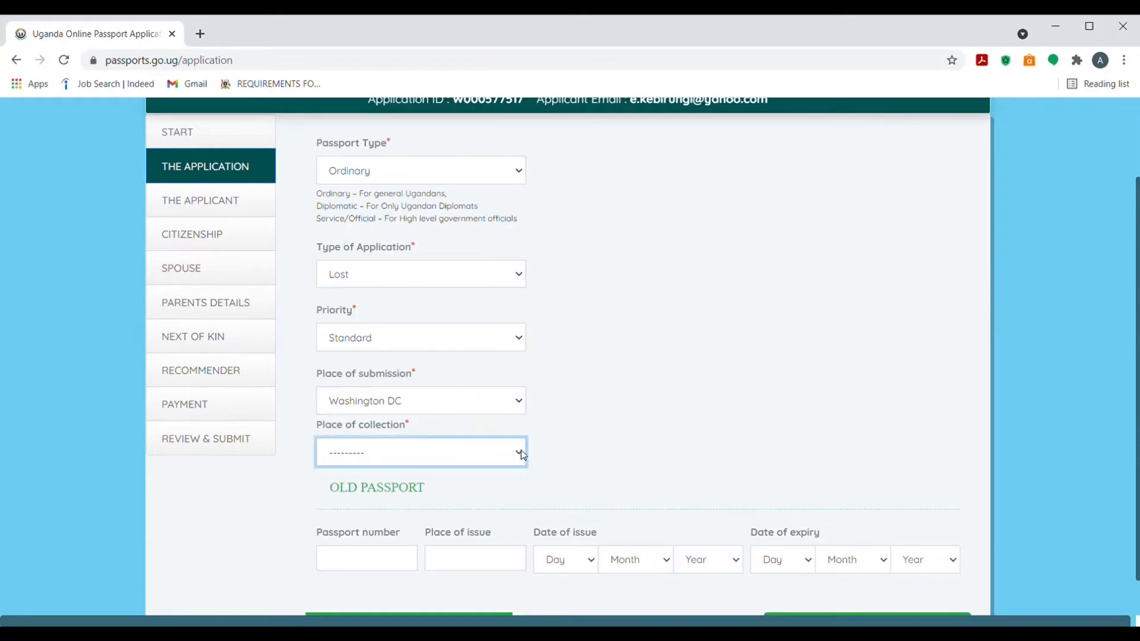
left_click(422, 404)
left_click_drag(1138, 273, 1137, 312)
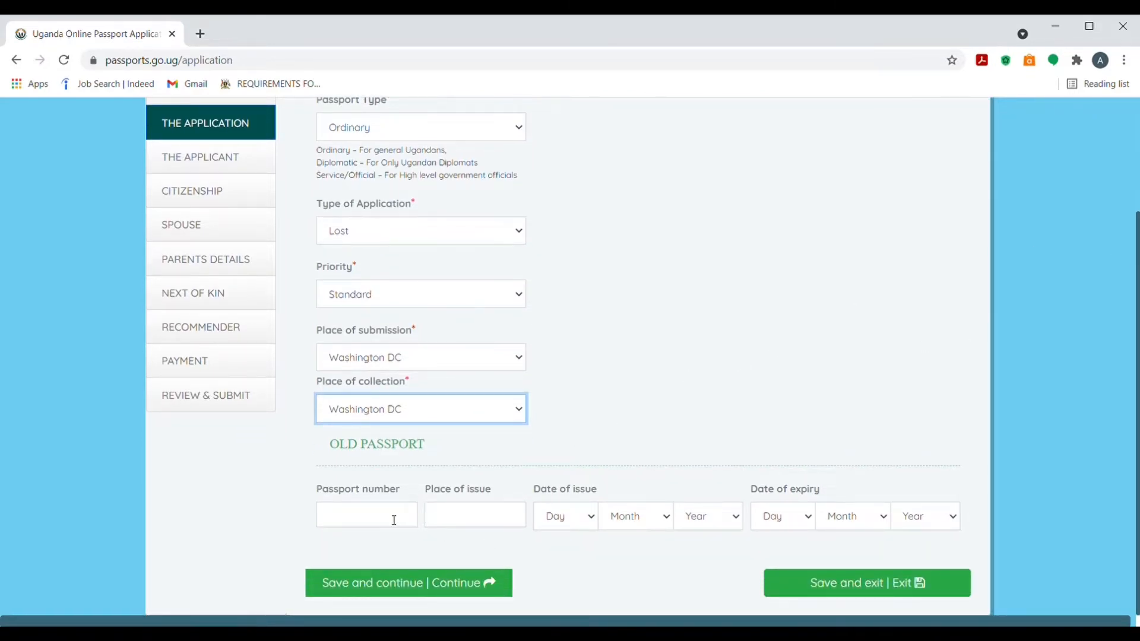
left_click(397, 585)
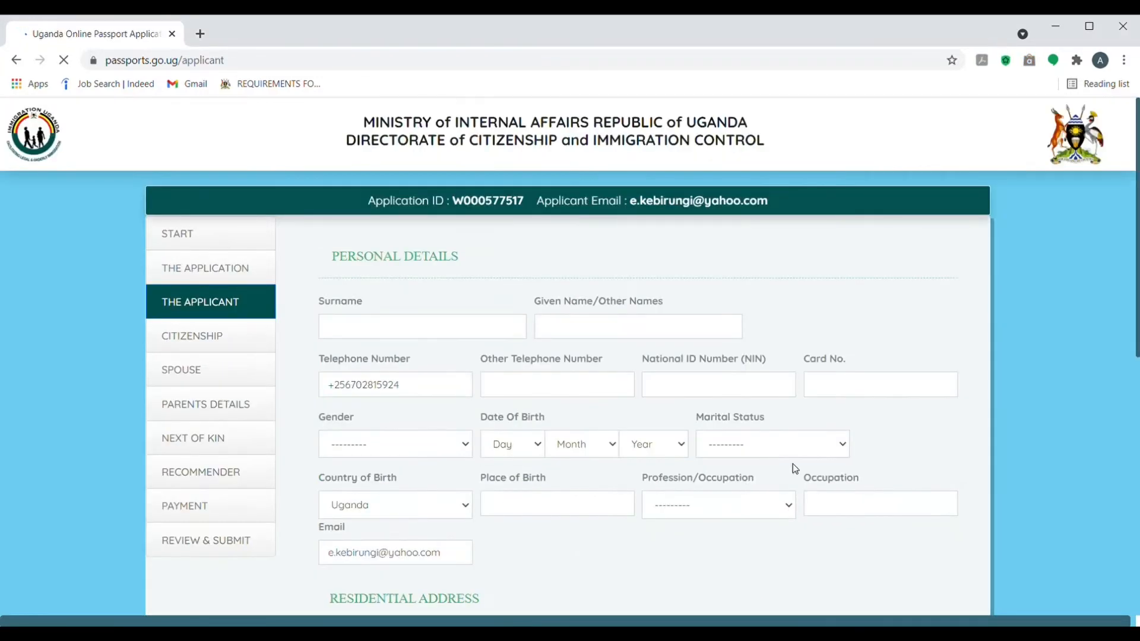
Enter the applicant's surname and given name
left_click_drag(1138, 290, 1139, 319)
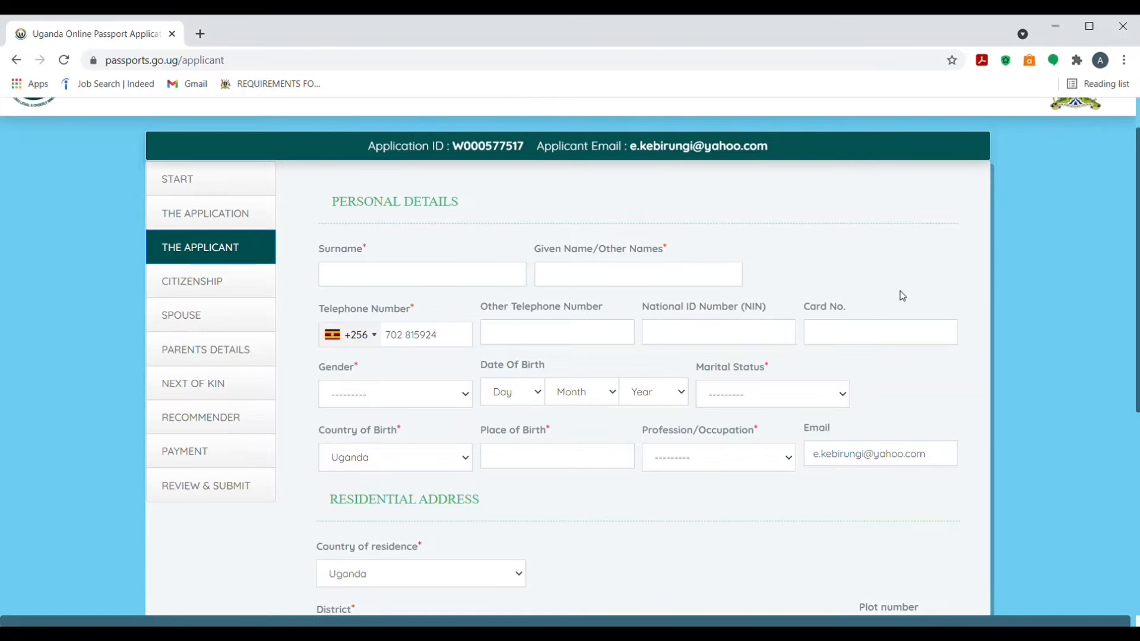
left_click_drag(1137, 264, 959, 249)
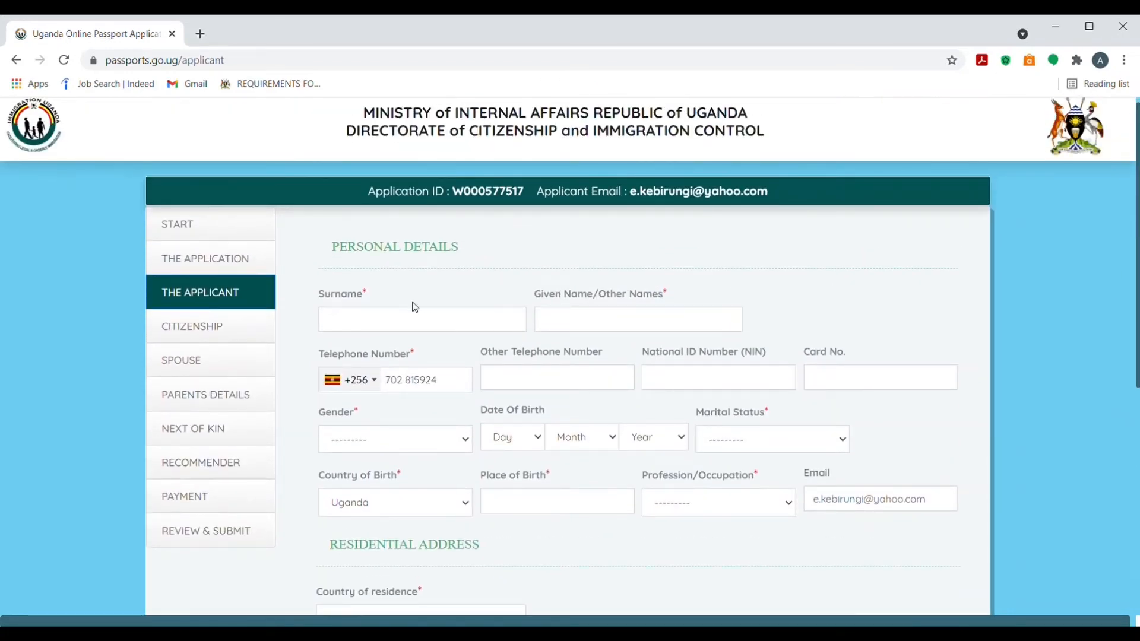
left_click(423, 324)
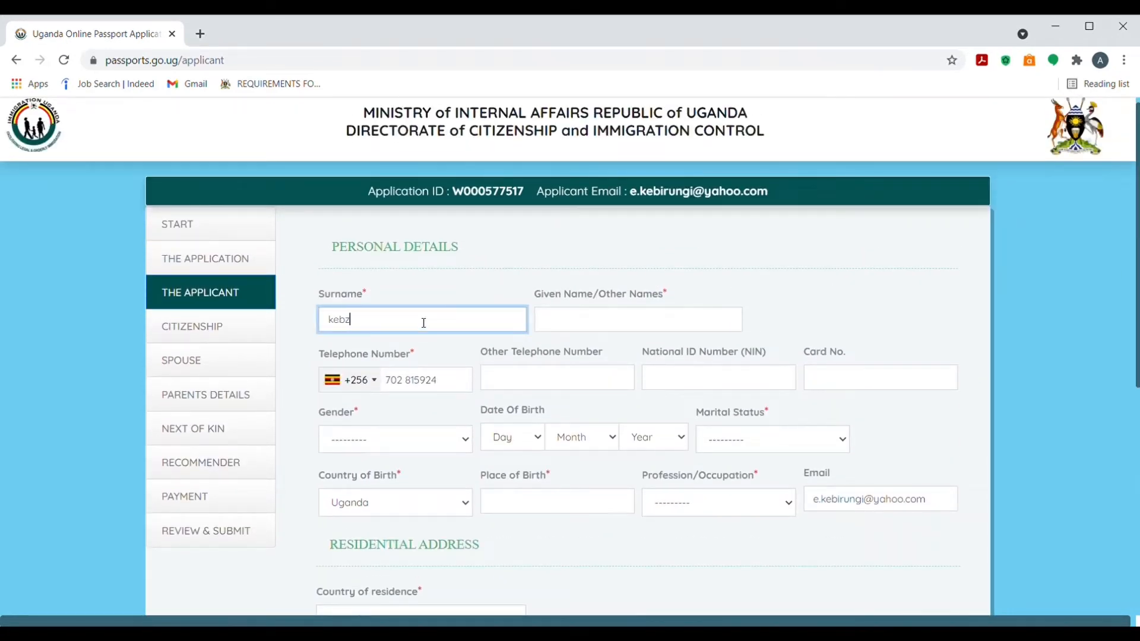
left_click(560, 326)
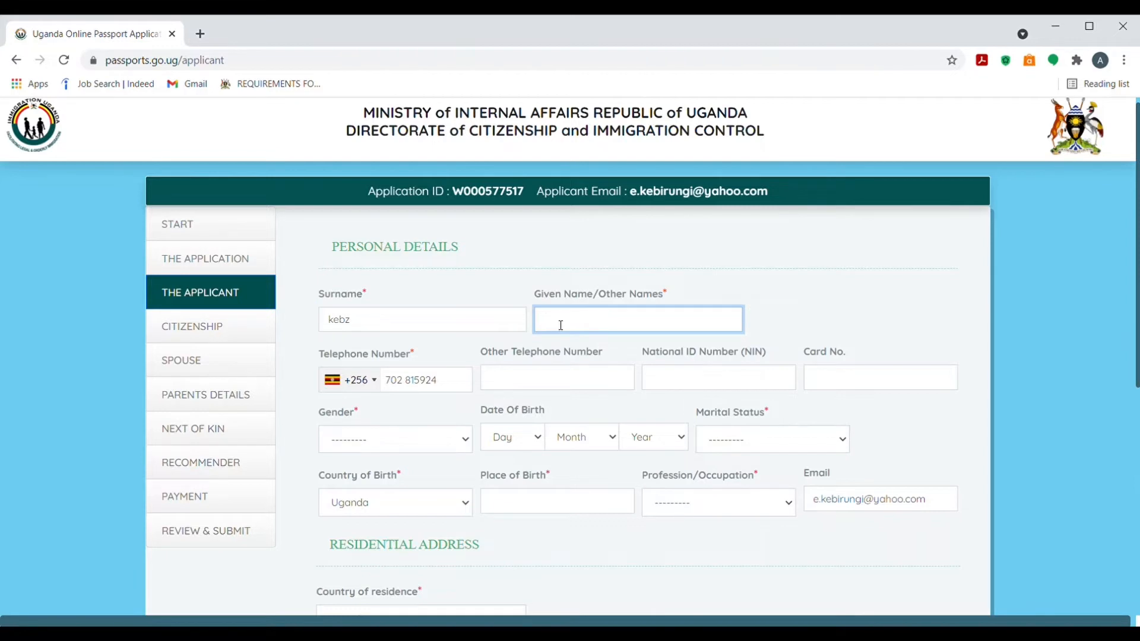
Set gender Male, date of birth 12 Jan 2006 and marital status Single
left_click(376, 440)
left_click(368, 469)
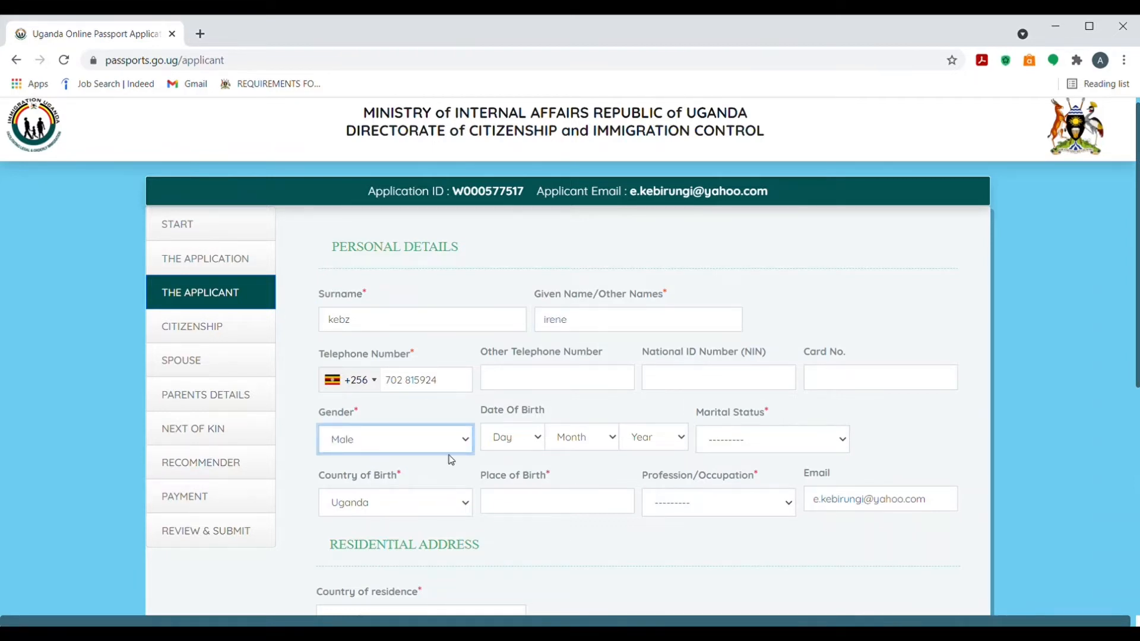
left_click(532, 439)
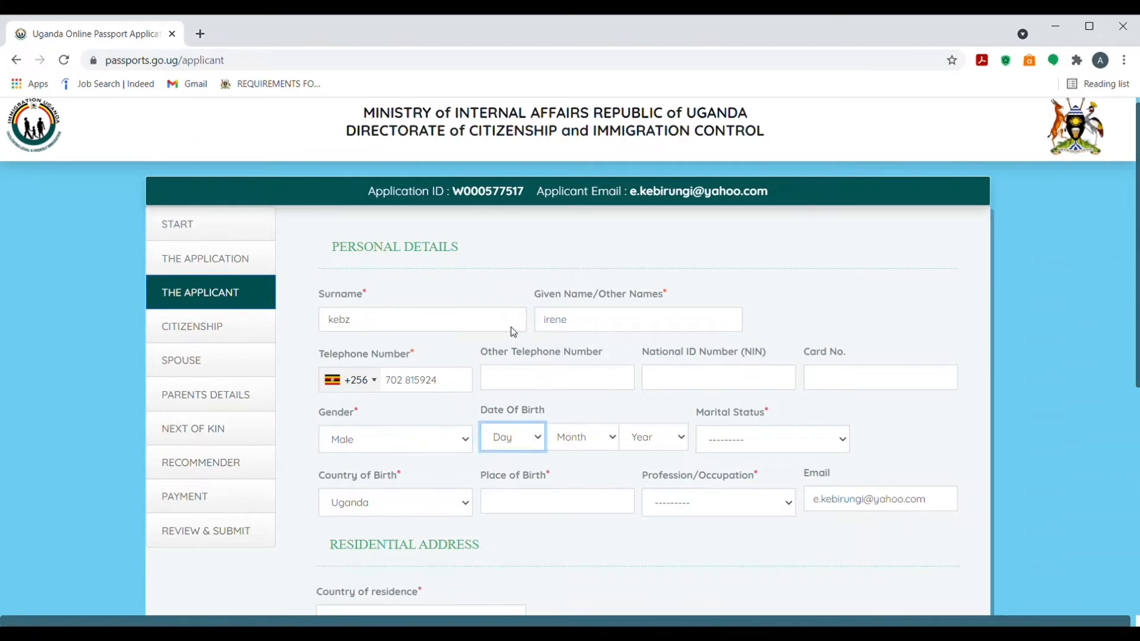
type("12")
key("Tab")
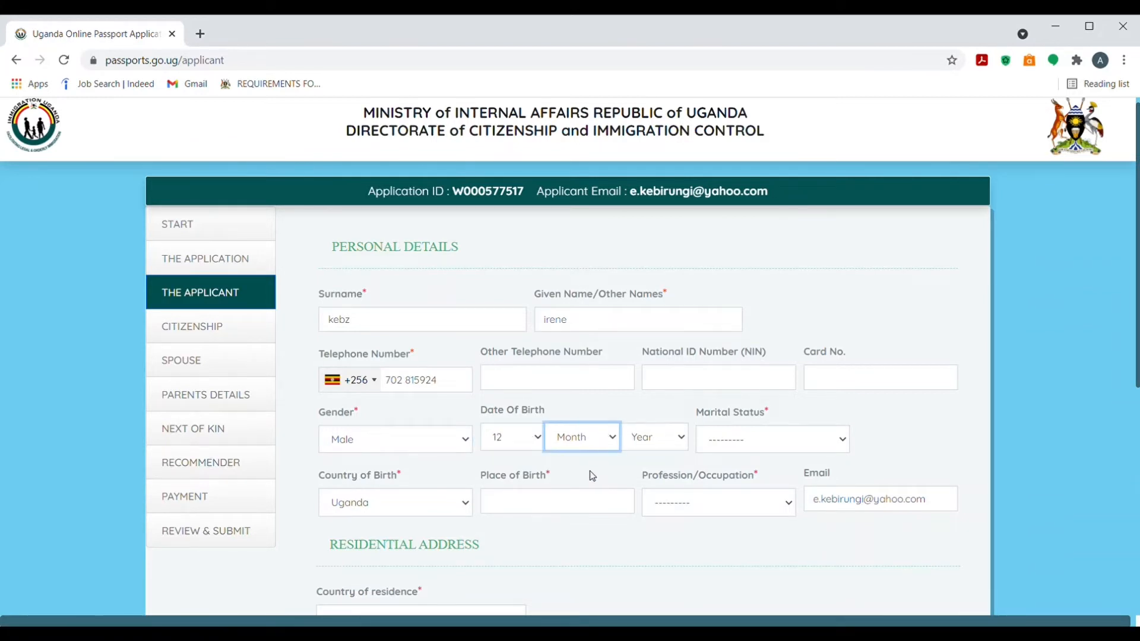
key("Down")
key("Tab")
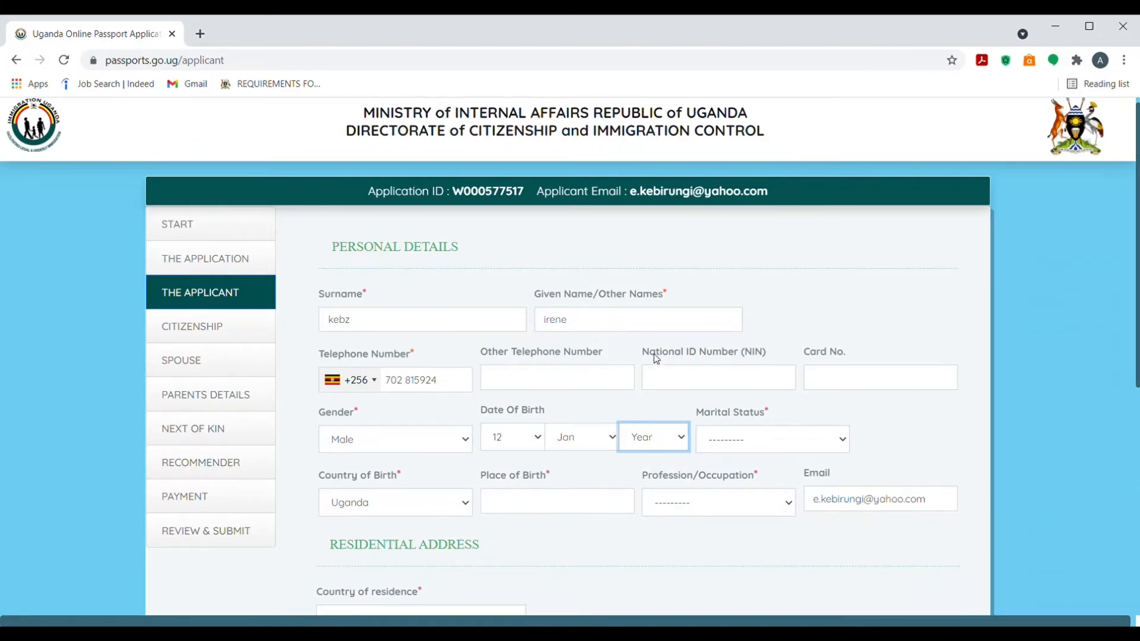
type("2006")
key("Tab")
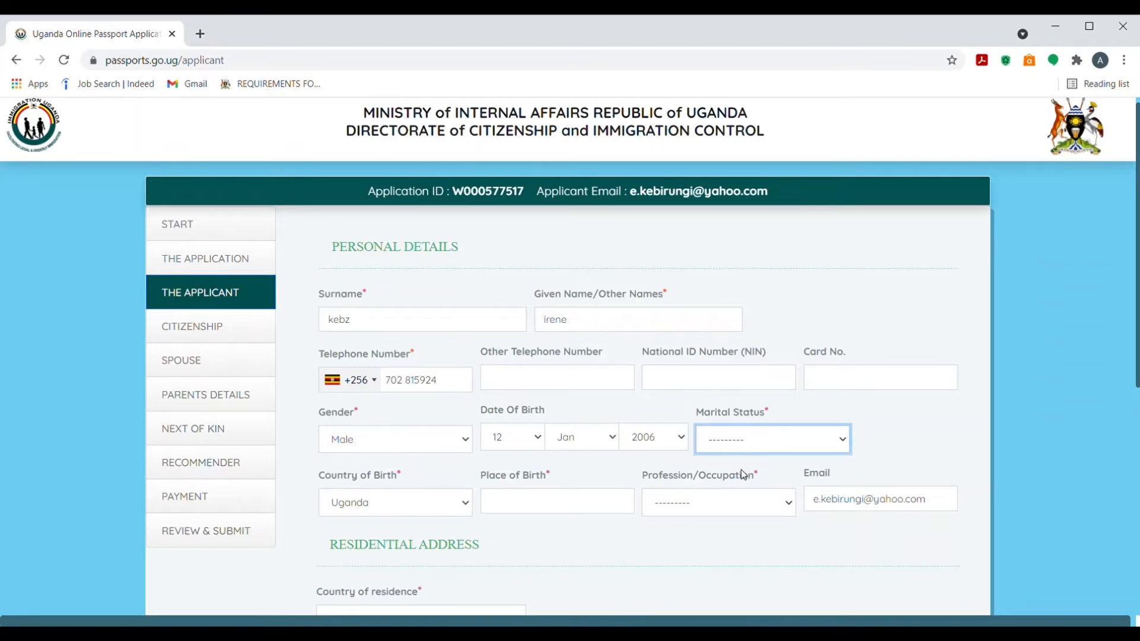
left_click(741, 471)
Enter place of birth 'kabale' and choose Engineering as the occupation
left_click_drag(1139, 339, 1139, 410)
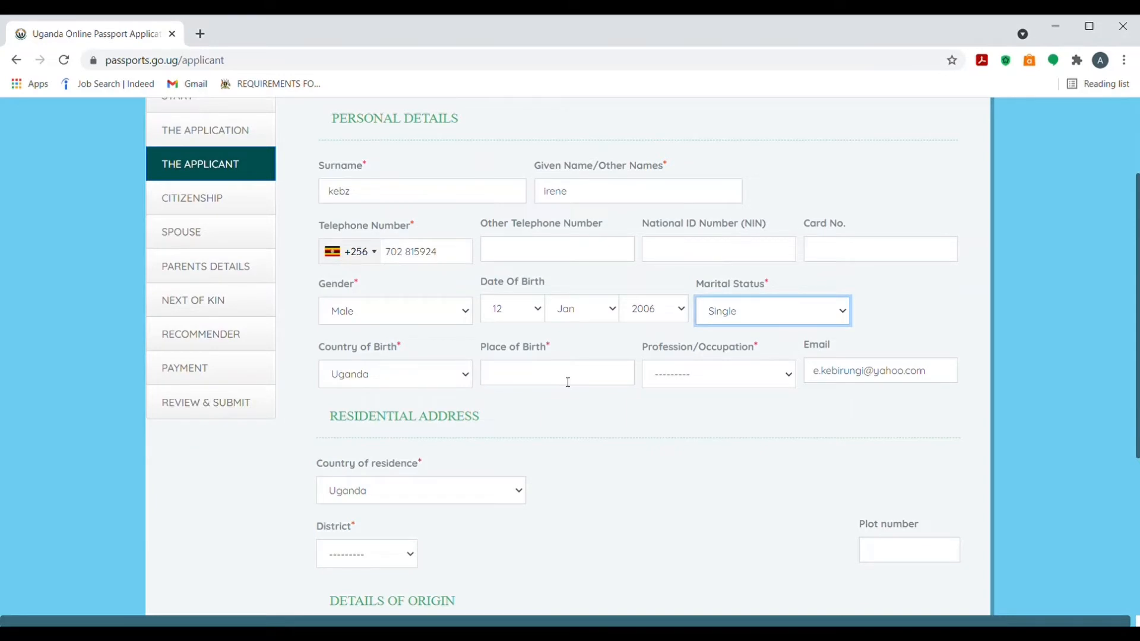
left_click(465, 376)
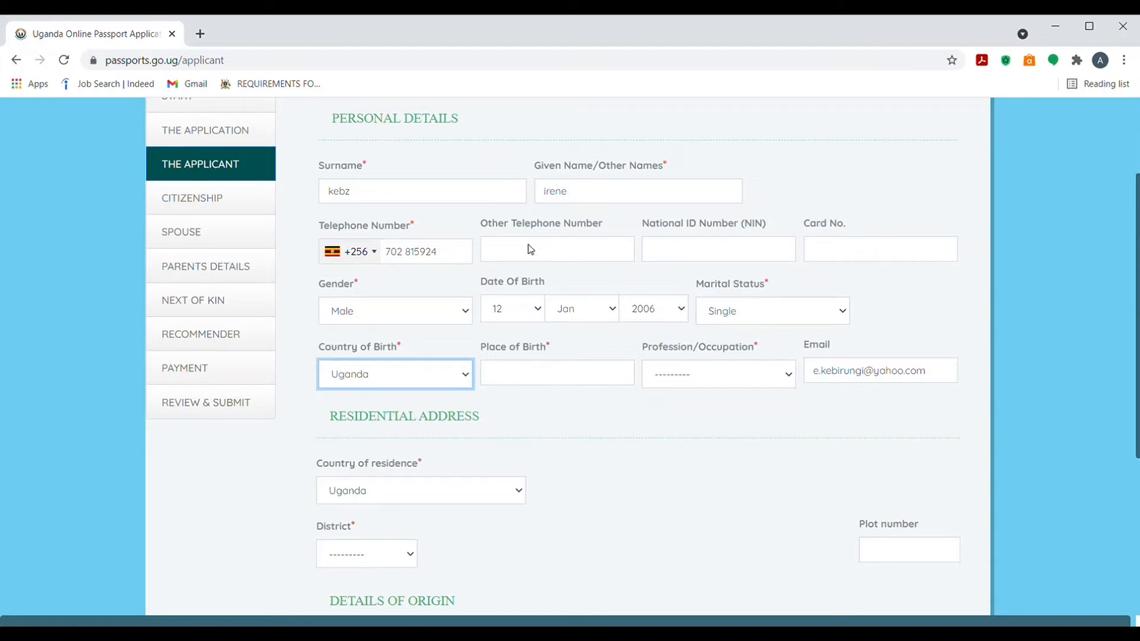
left_click(561, 384)
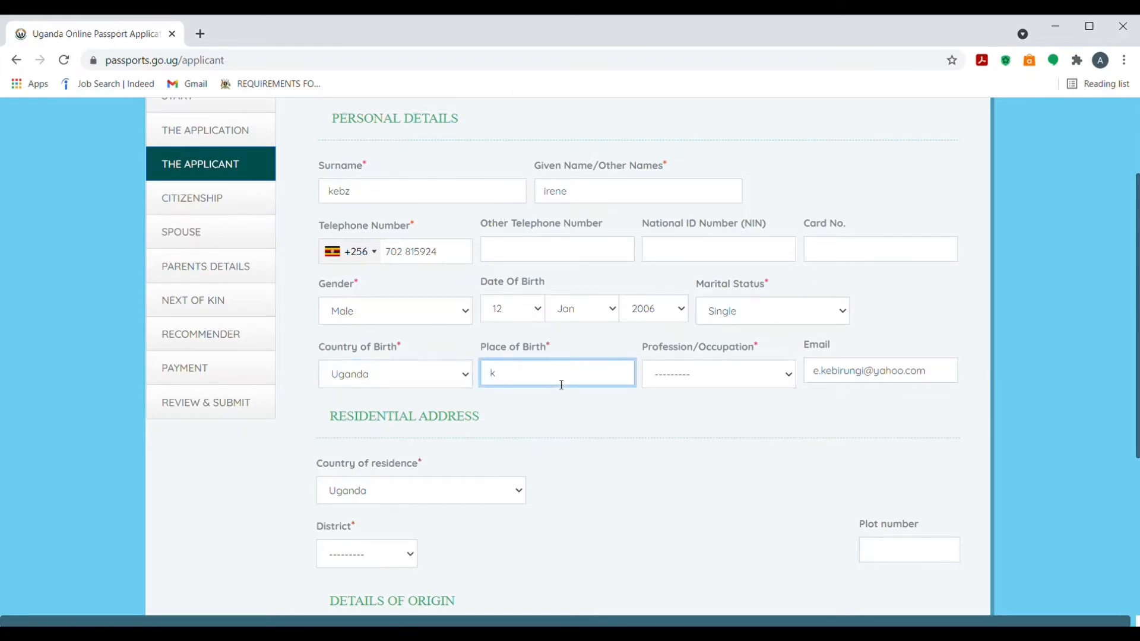
type("kabale")
left_click(675, 377)
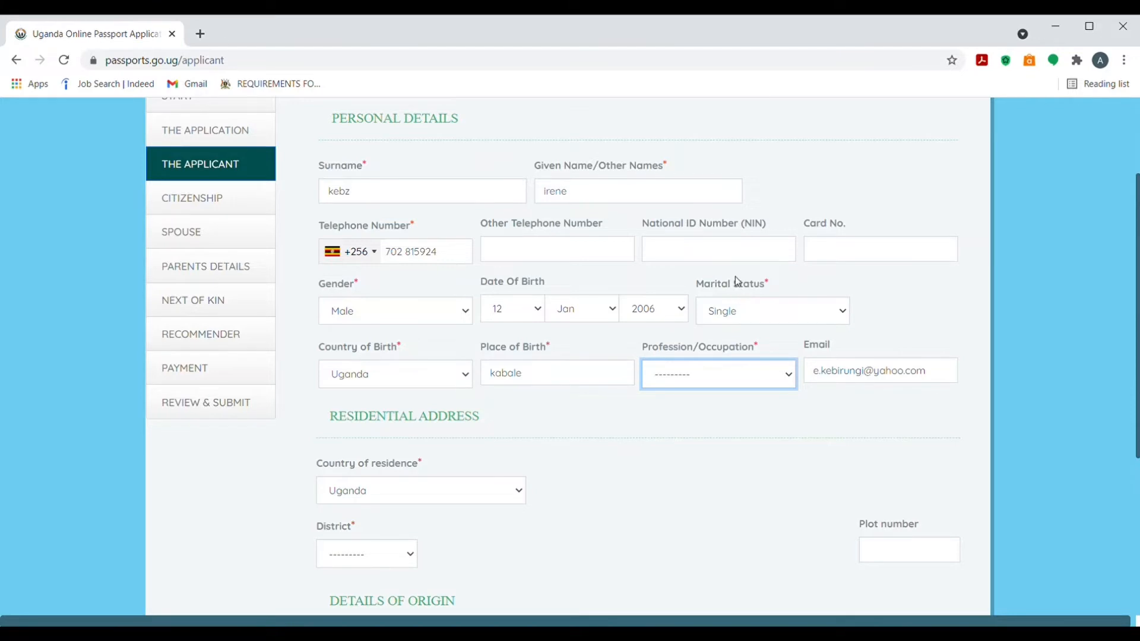
key("e")
Set residential address: district BUKWO, its county, sub county RIWO, parish ARALAM, village ARALAM
left_click_drag(1138, 389, 1113, 476)
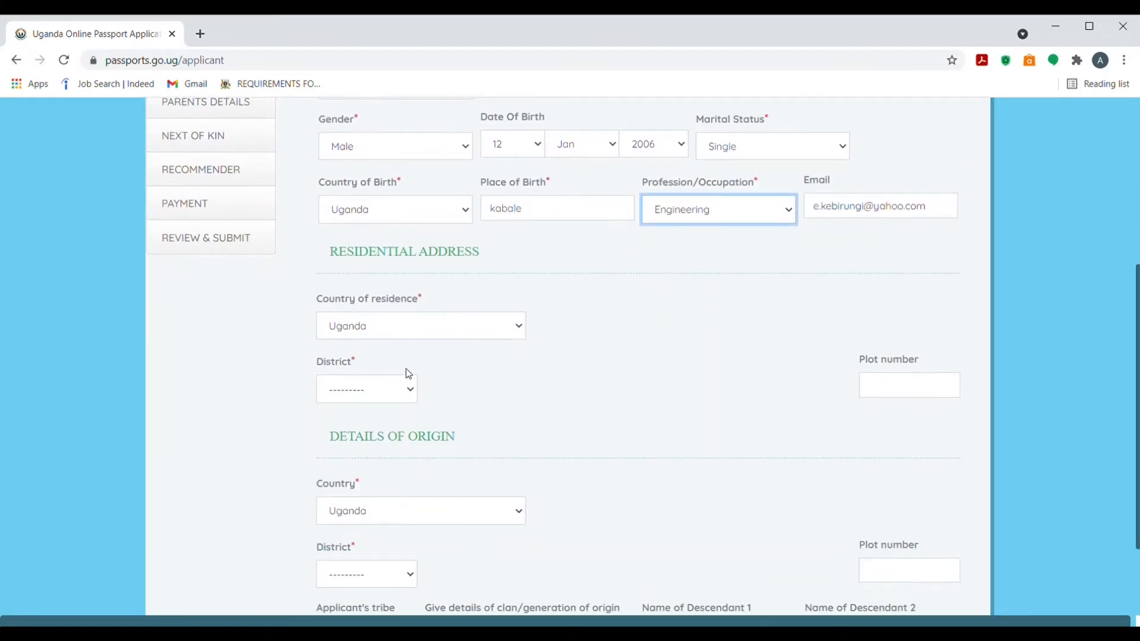
left_click(416, 399)
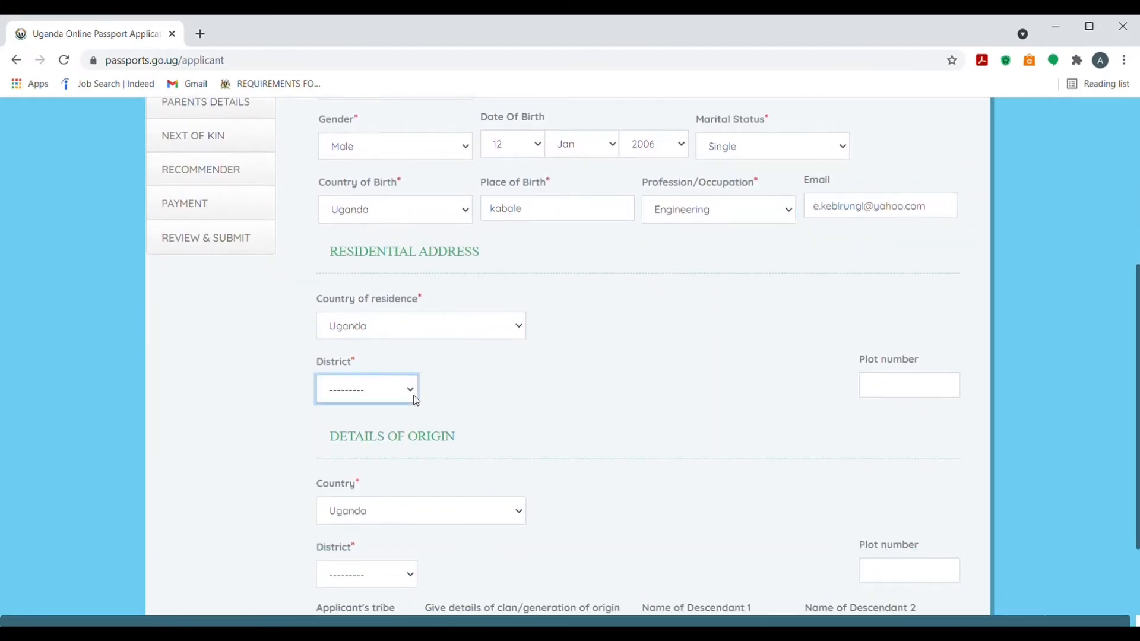
left_click(367, 332)
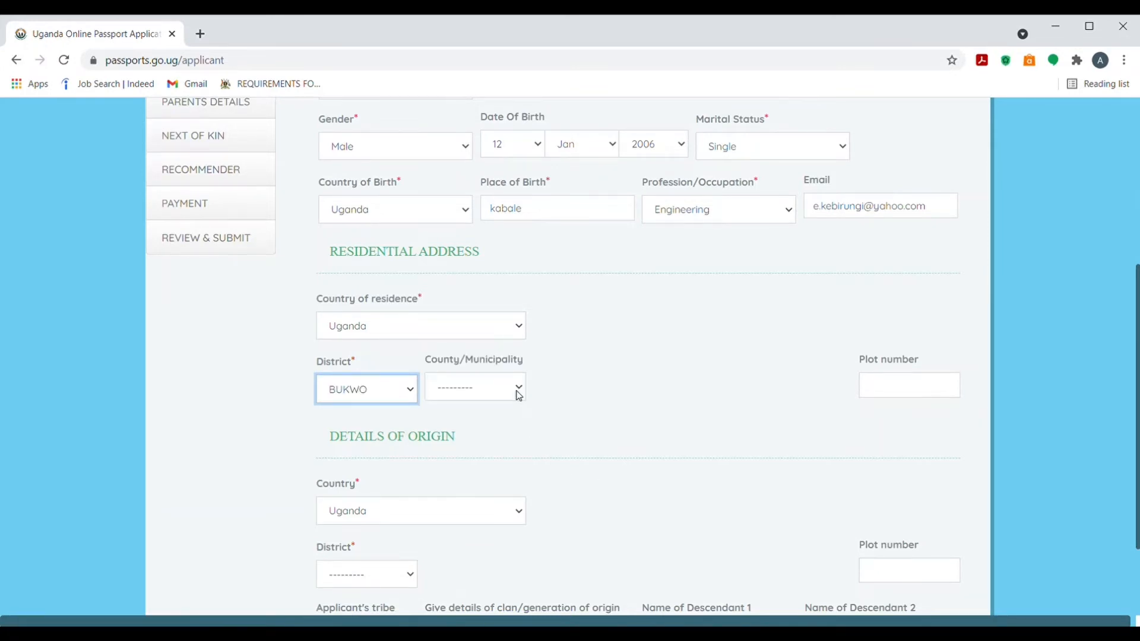
left_click(519, 392)
left_click(505, 424)
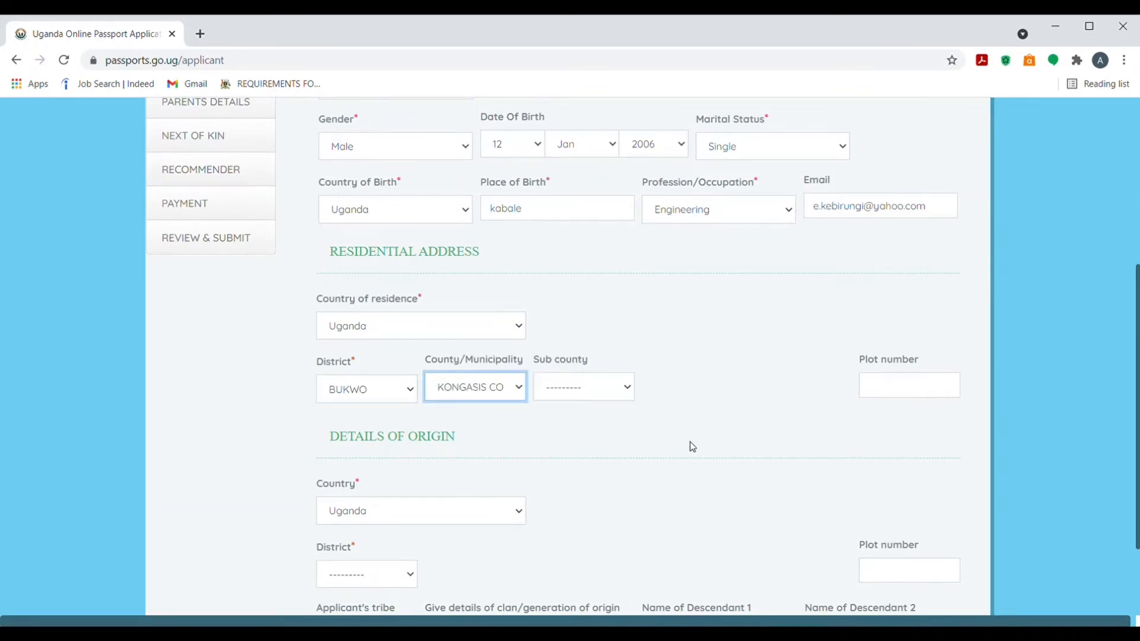
left_click(626, 393)
left_click(599, 333)
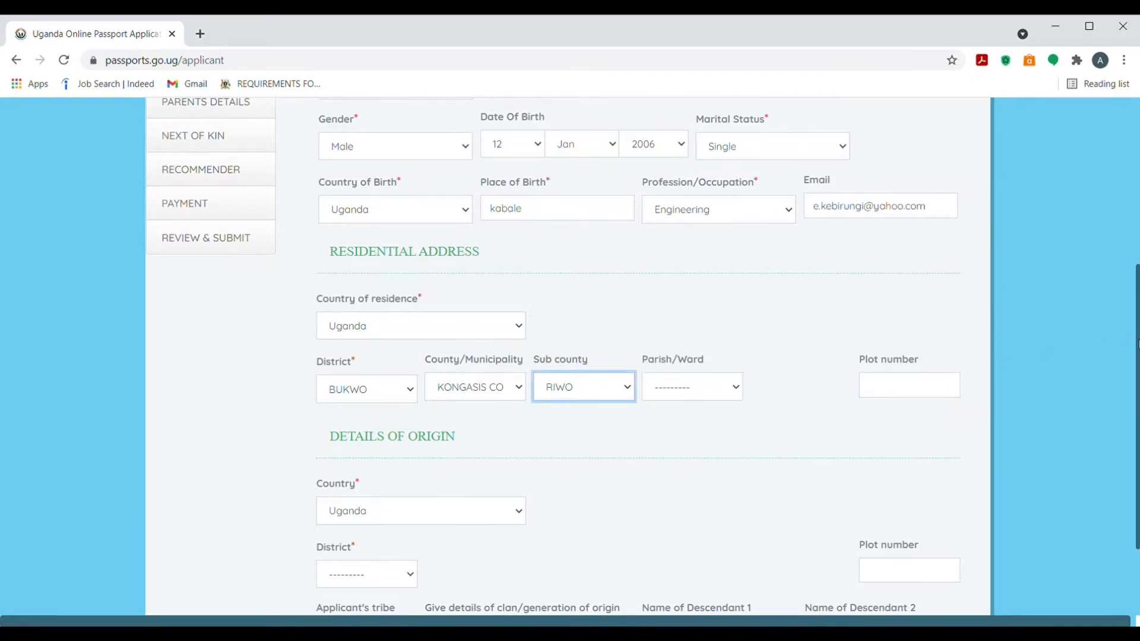
scroll(1138, 344, "down", 2)
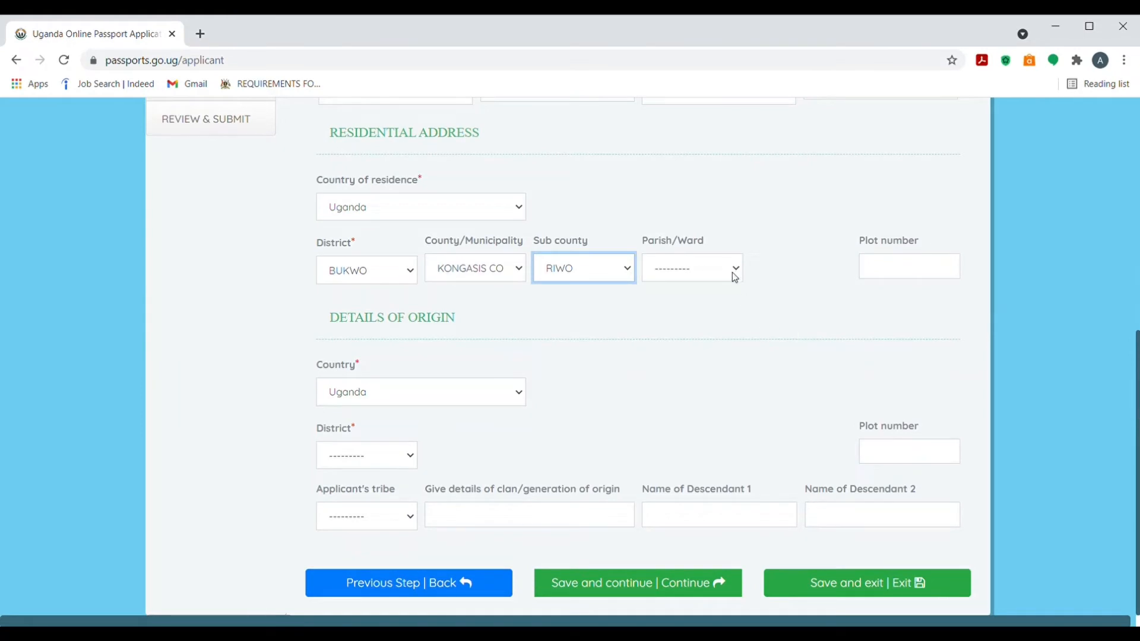
left_click(735, 277)
left_click(709, 299)
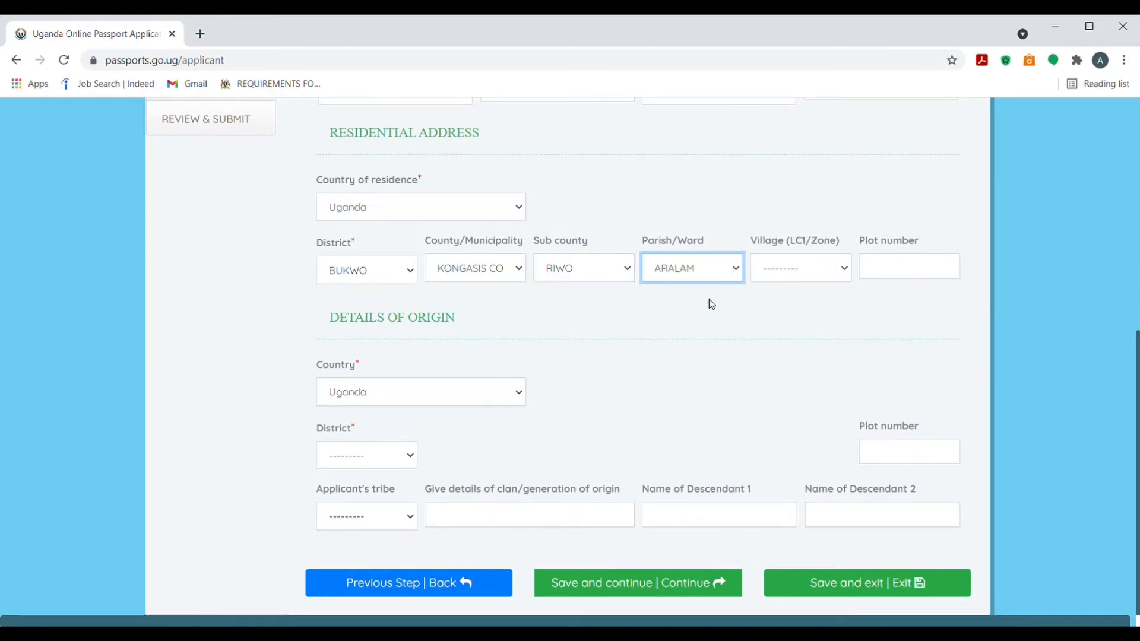
left_click(842, 271)
left_click(803, 307)
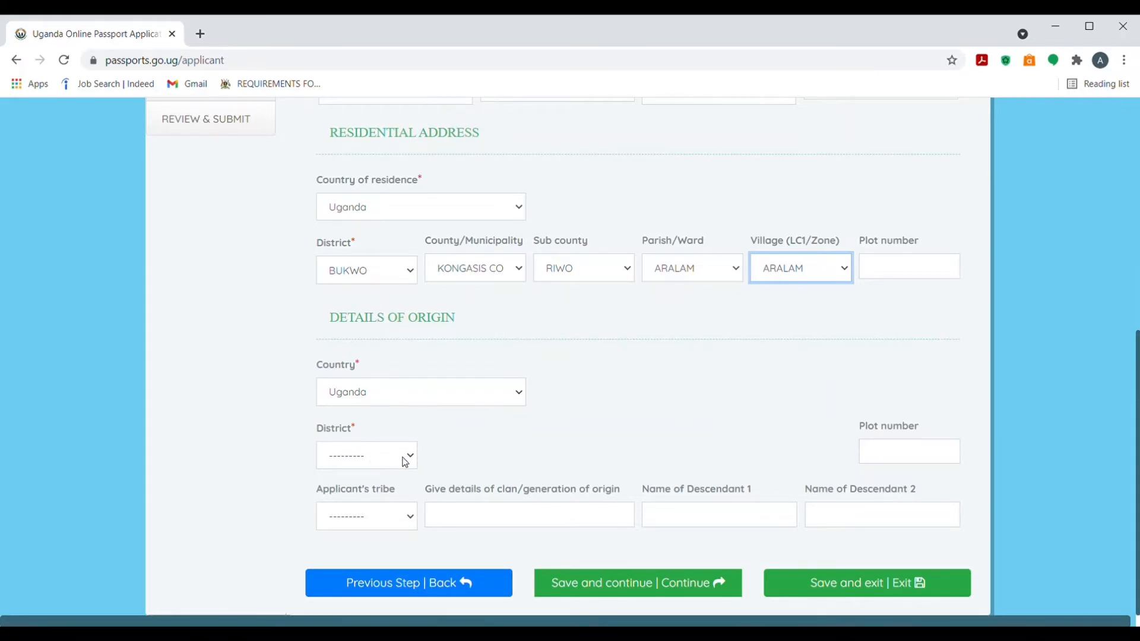
Choose origin district BULIISA with its county and tribe Bagungu
left_click(404, 463)
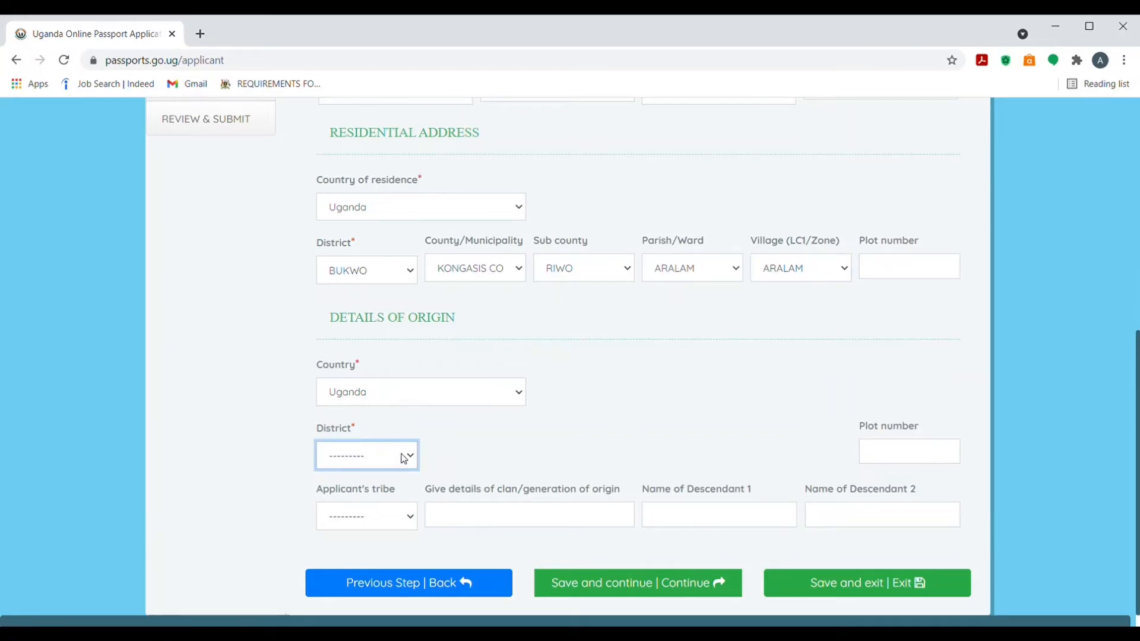
left_click(385, 425)
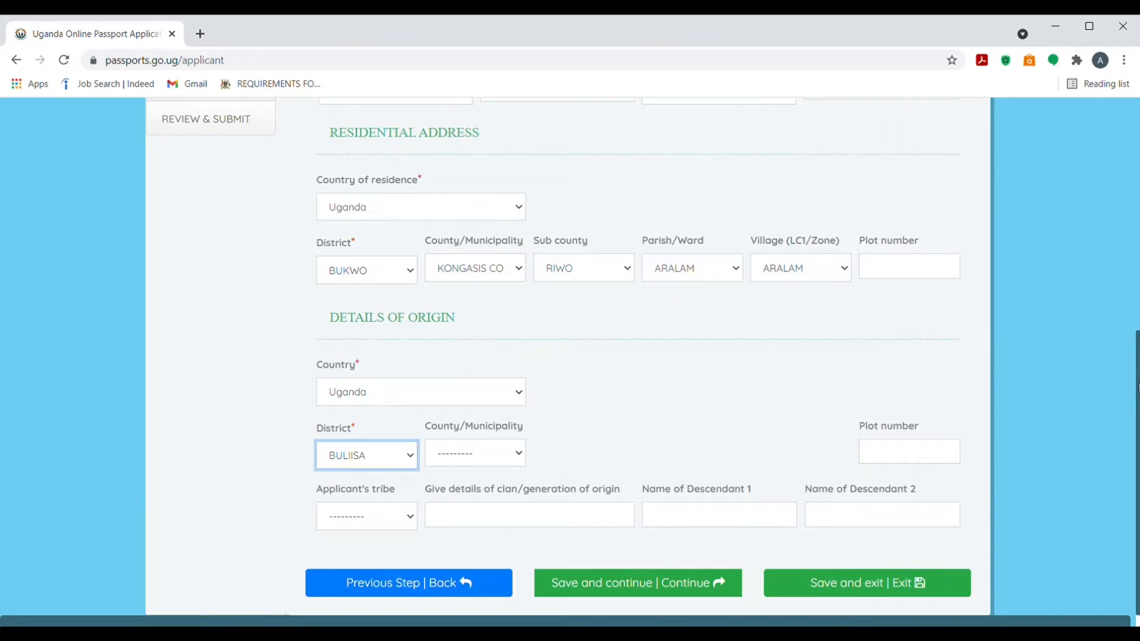
left_click(519, 453)
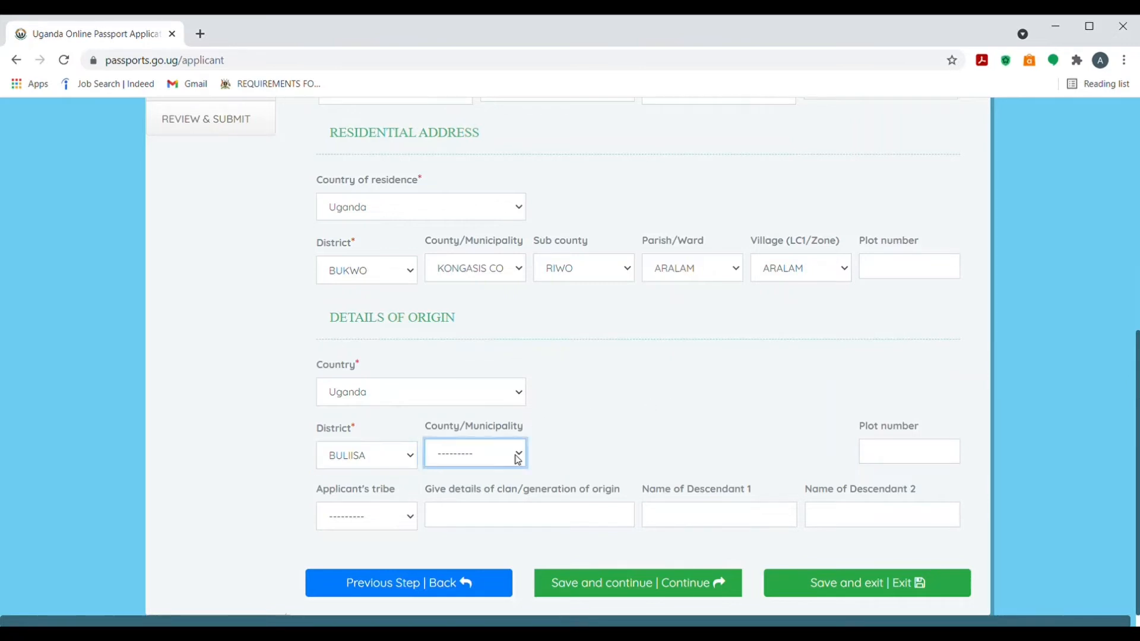
left_click(493, 496)
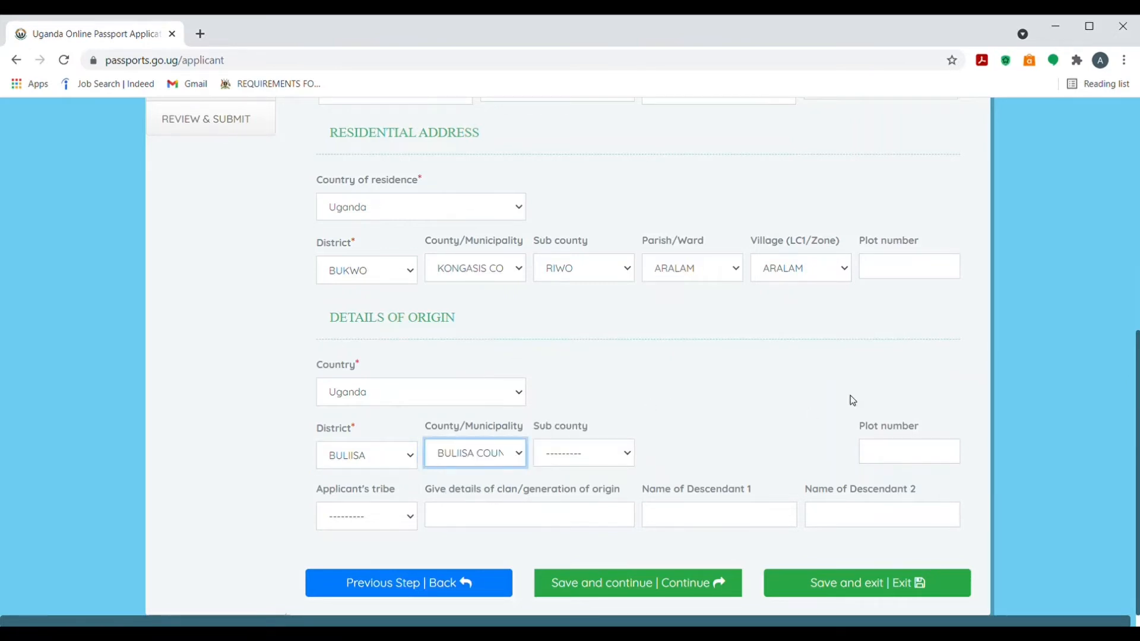
left_click(410, 516)
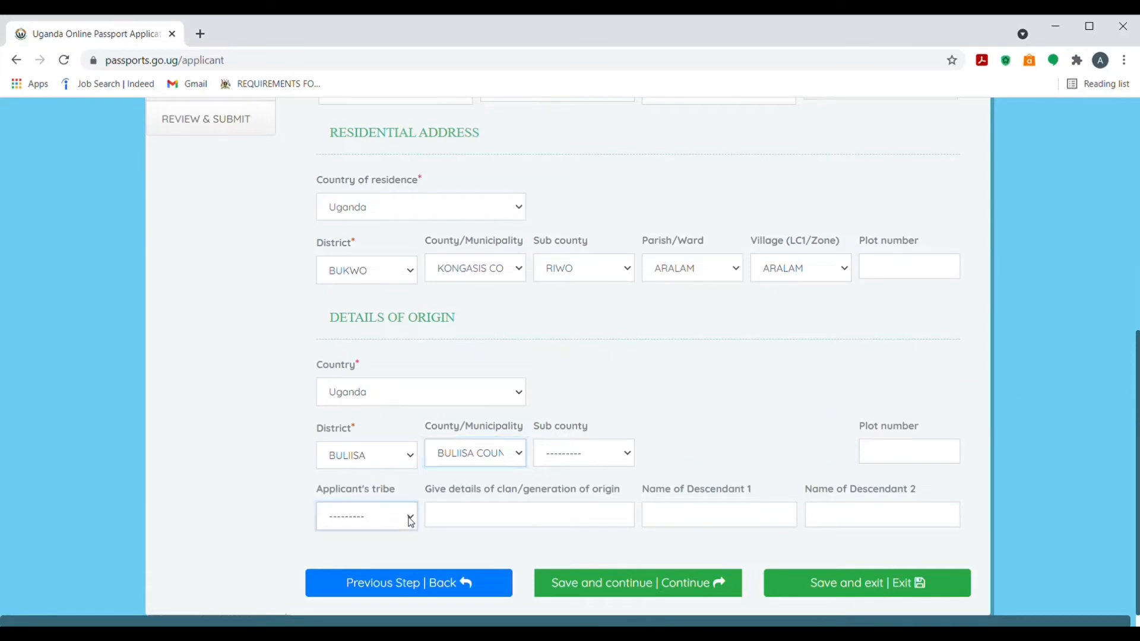
left_click(360, 368)
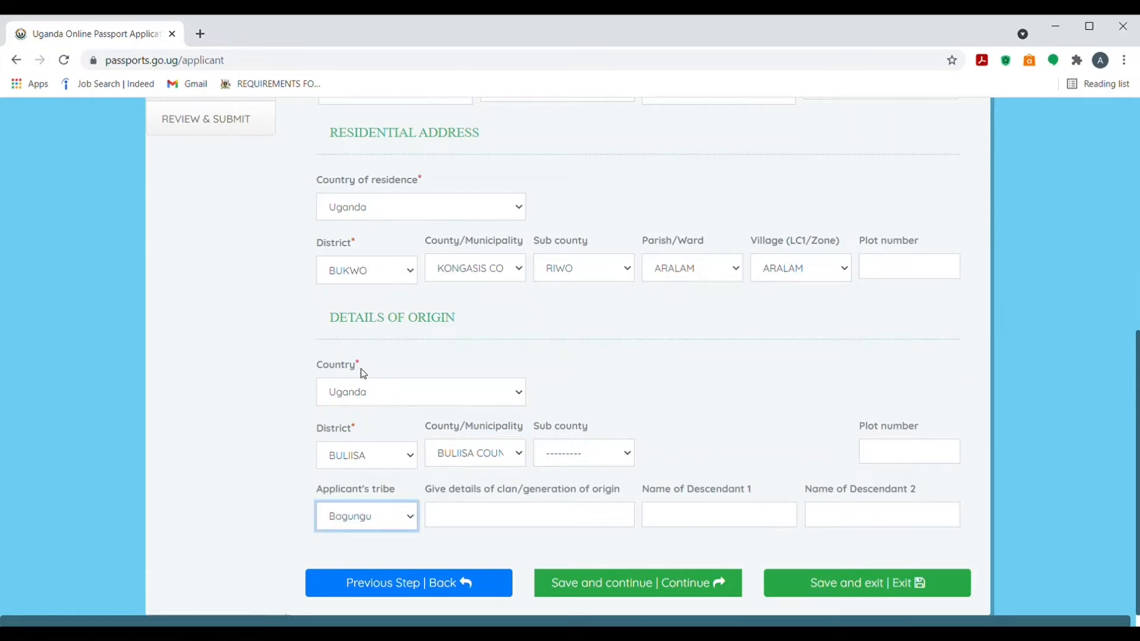
left_click(484, 527)
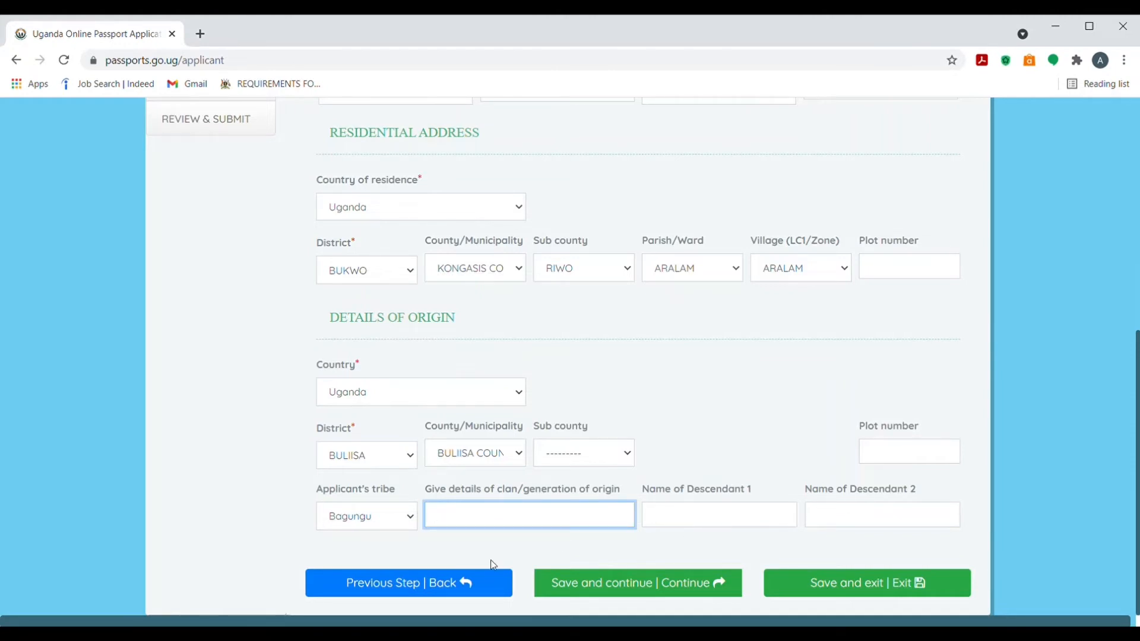
left_click(590, 583)
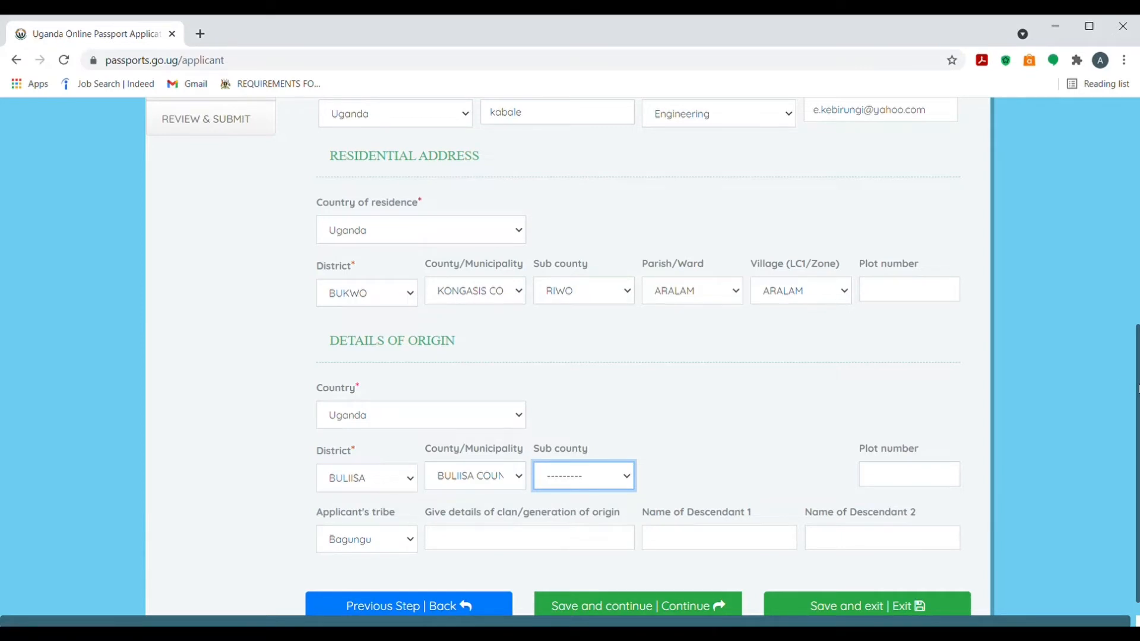
left_click_drag(1138, 389, 1138, 446)
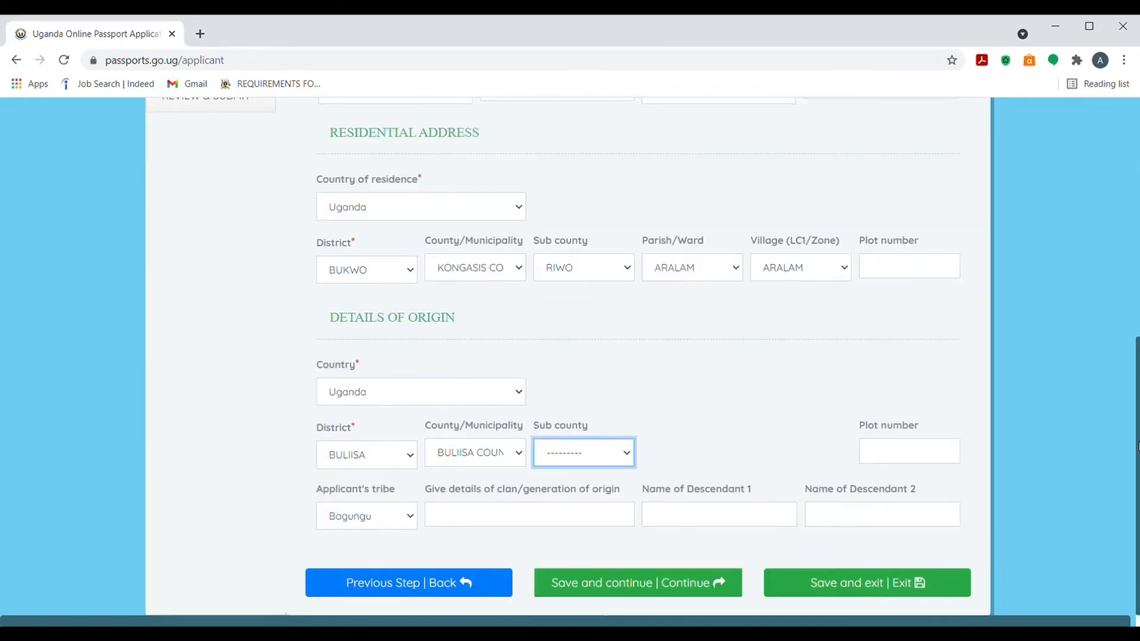
Set origin sub county BIISO, parish BIISO, village KITIGO, then save and continue
left_click(624, 454)
left_click(603, 486)
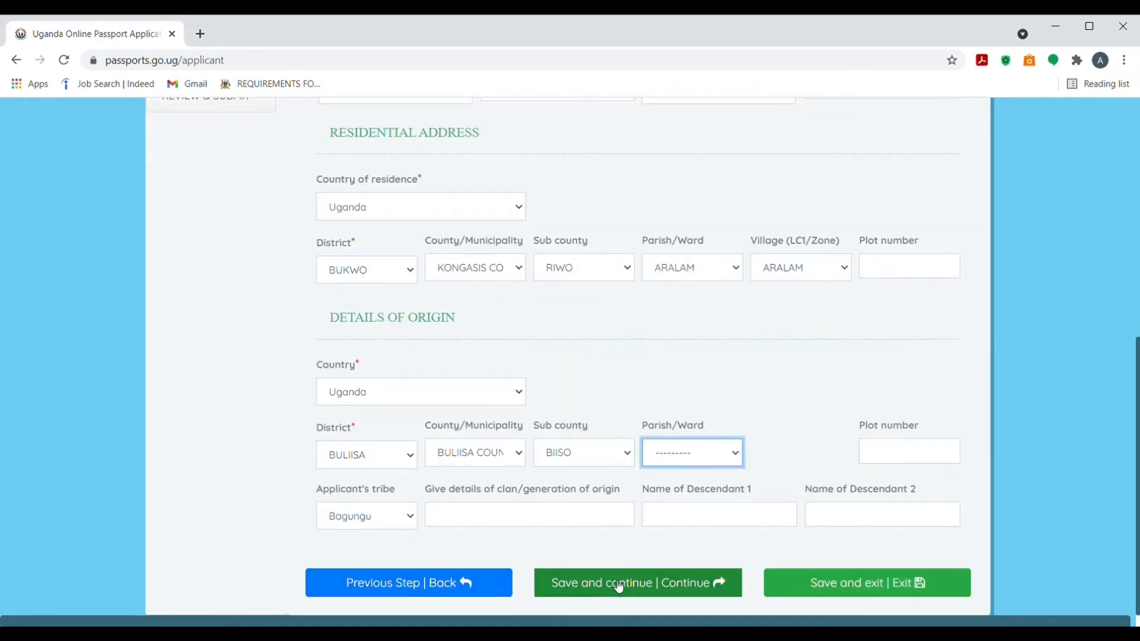
left_click(734, 456)
left_click(707, 490)
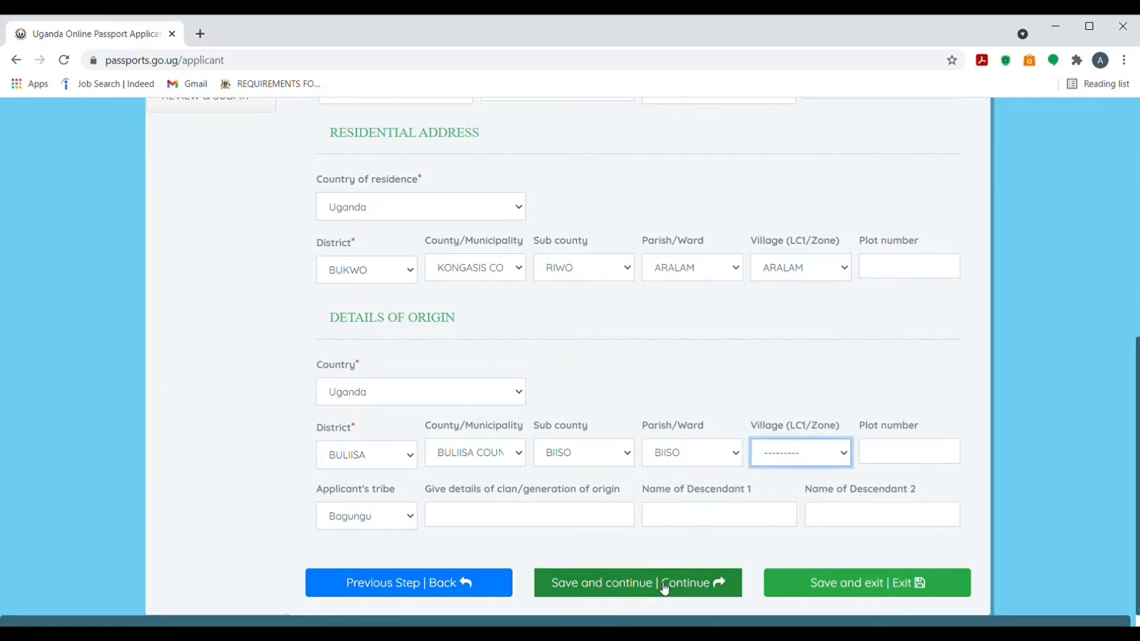
left_click(796, 461)
left_click(792, 489)
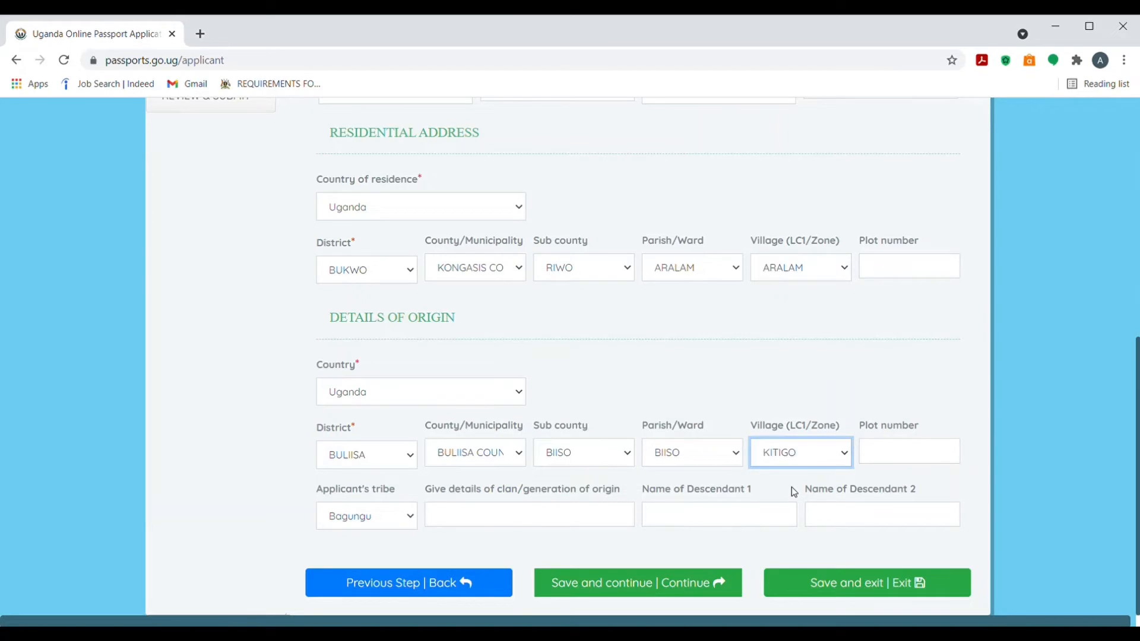
left_click(687, 585)
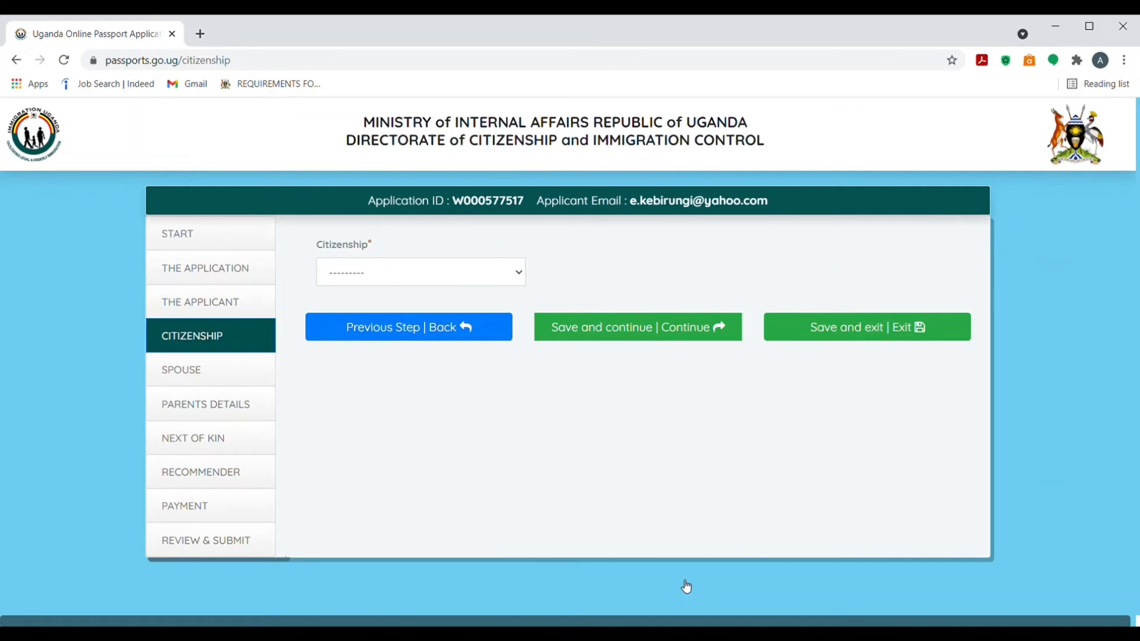
Choose 'By birth' as the applicant's citizenship and save the step
left_click(517, 280)
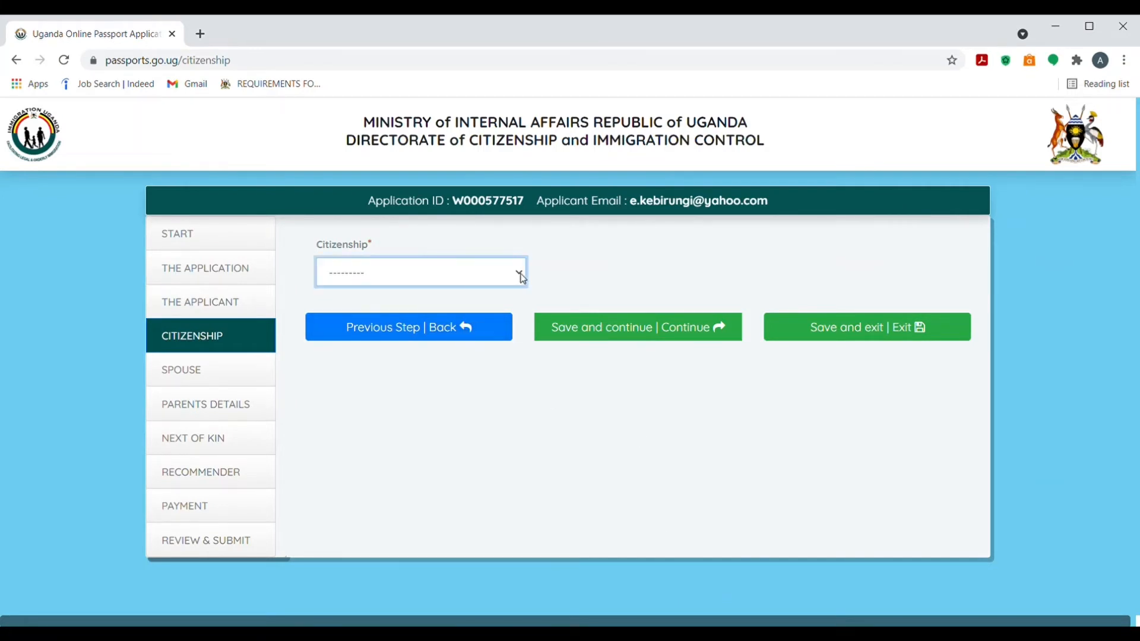
left_click(453, 311)
left_click(559, 333)
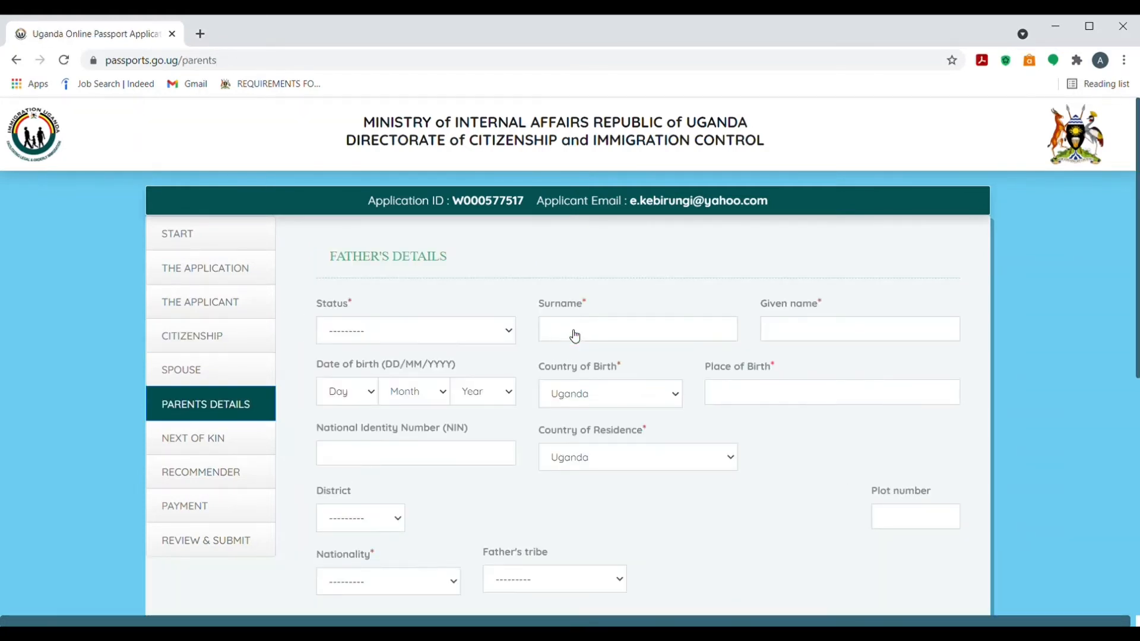
Mark the father as Alive and enter his surname and given name
scroll(768, 288, "down", 1)
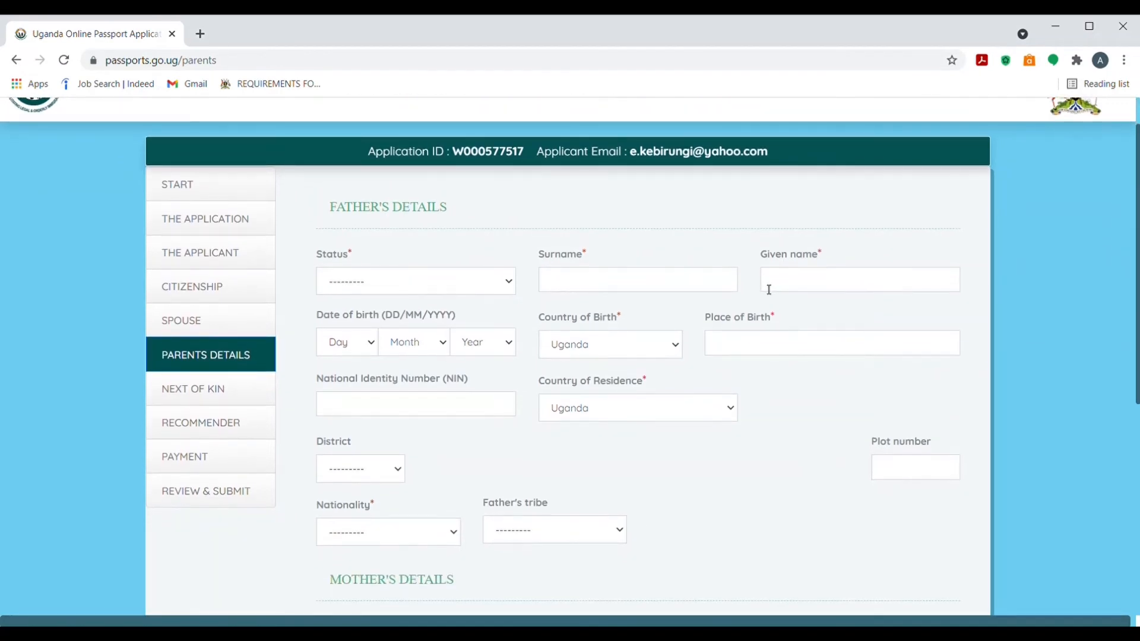
left_click(487, 288)
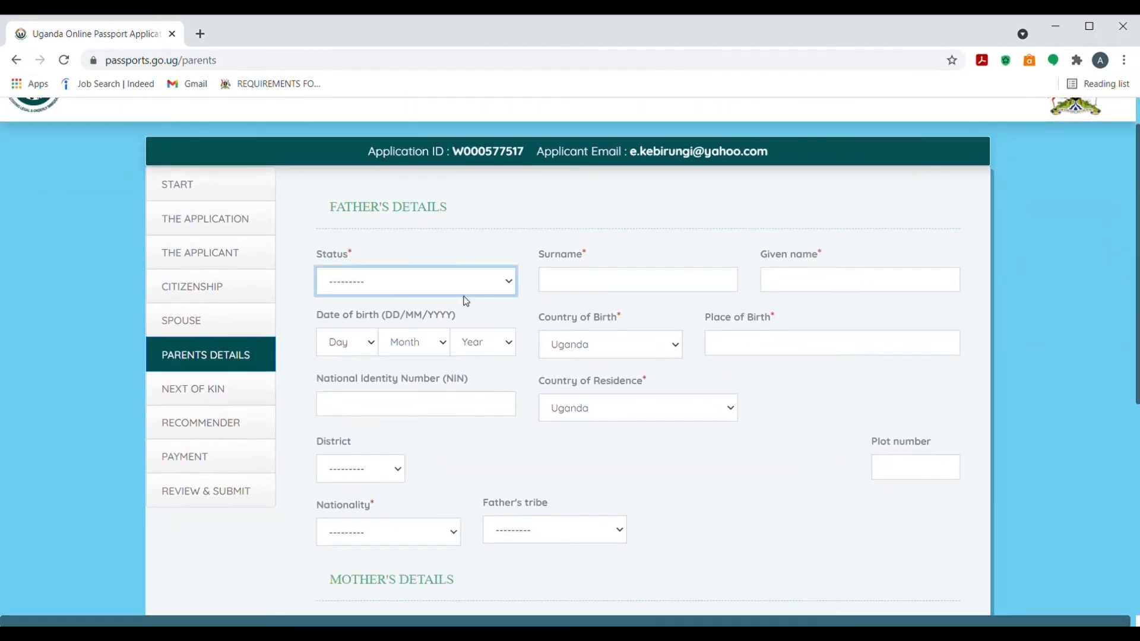
left_click(445, 321)
left_click(579, 289)
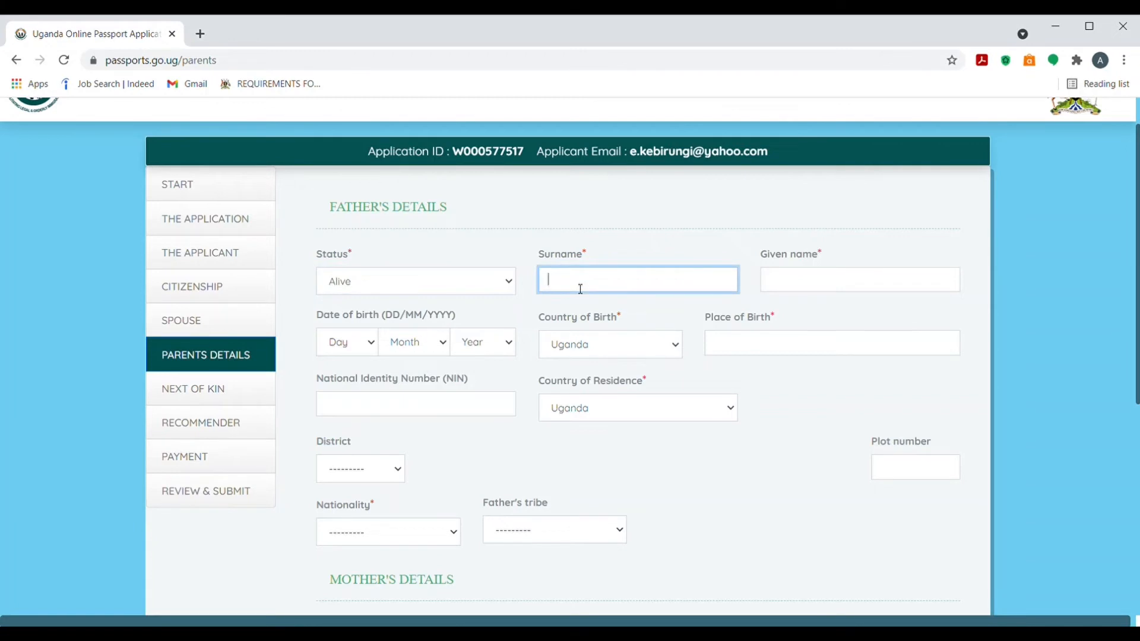
left_click(775, 287)
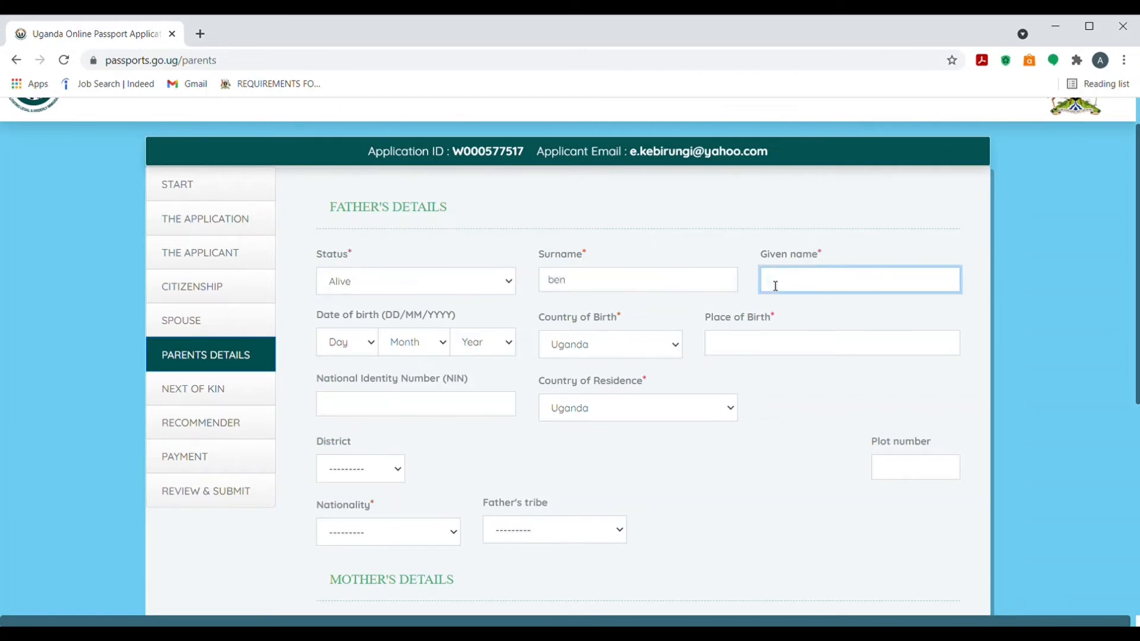
Set the father's date of birth to 1 Jan 2019
left_click(371, 346)
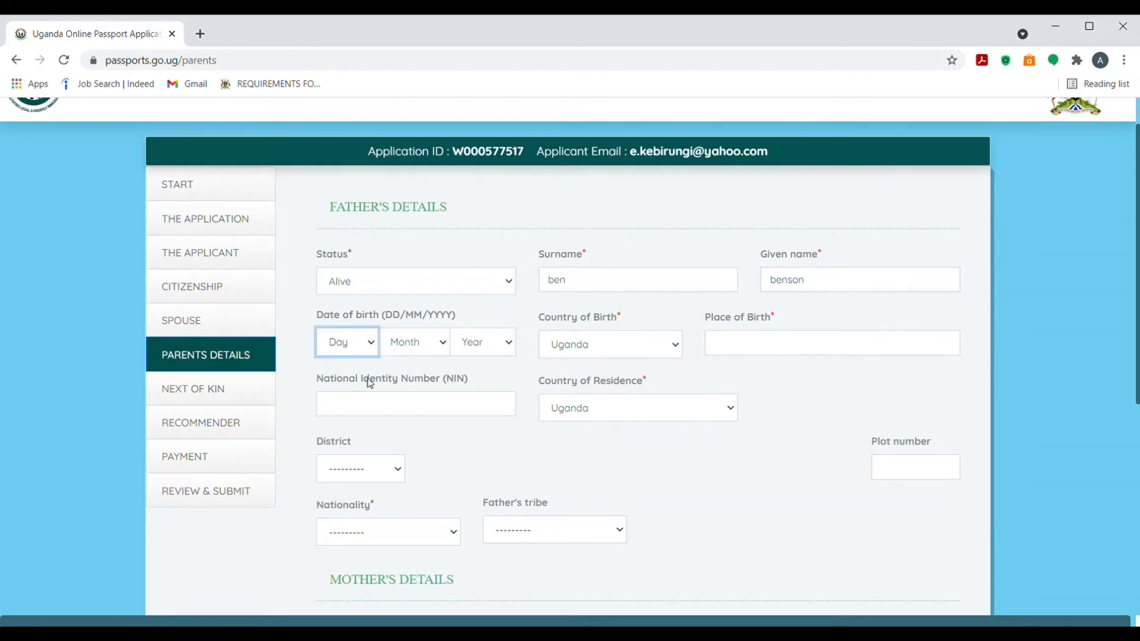
left_click(367, 381)
left_click(360, 381)
left_click(446, 347)
left_click(419, 387)
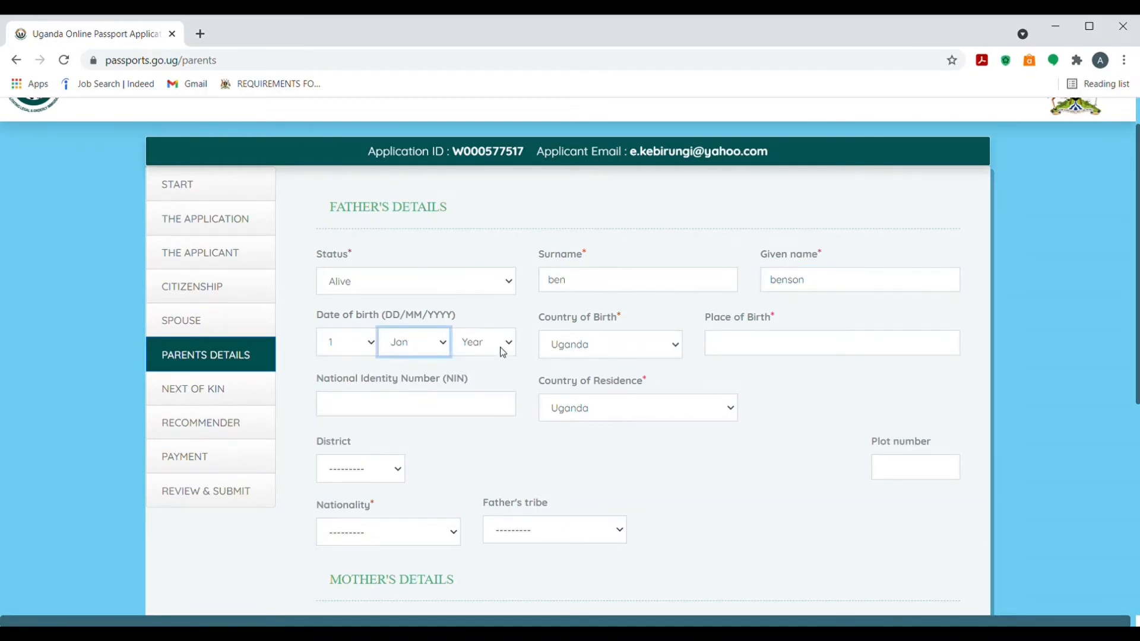
left_click(502, 351)
left_click(490, 405)
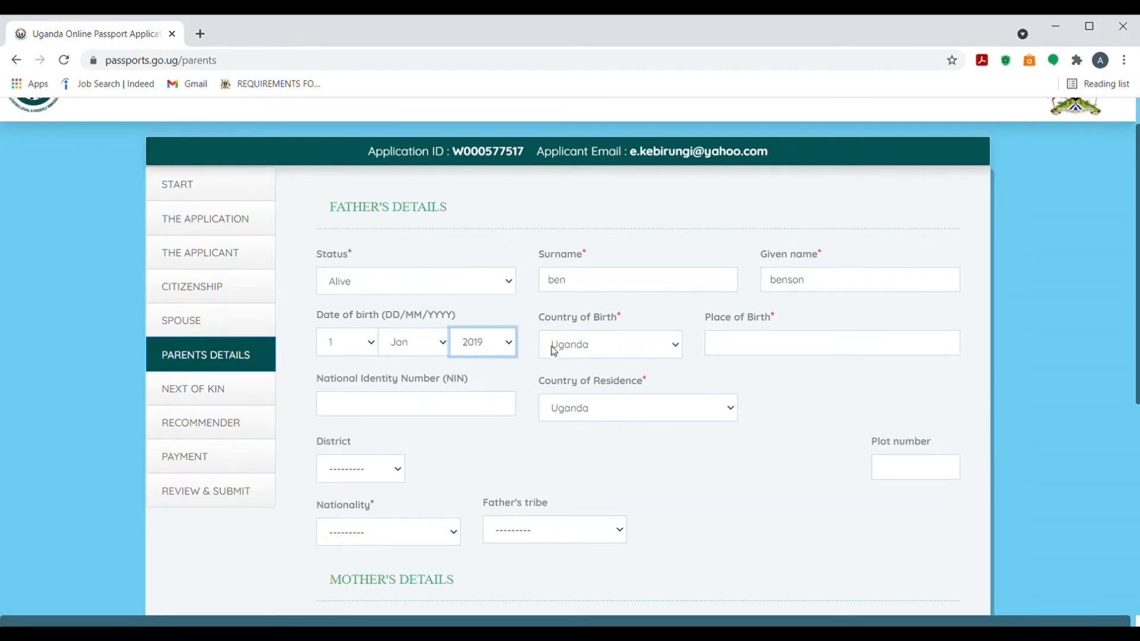
left_click(753, 356)
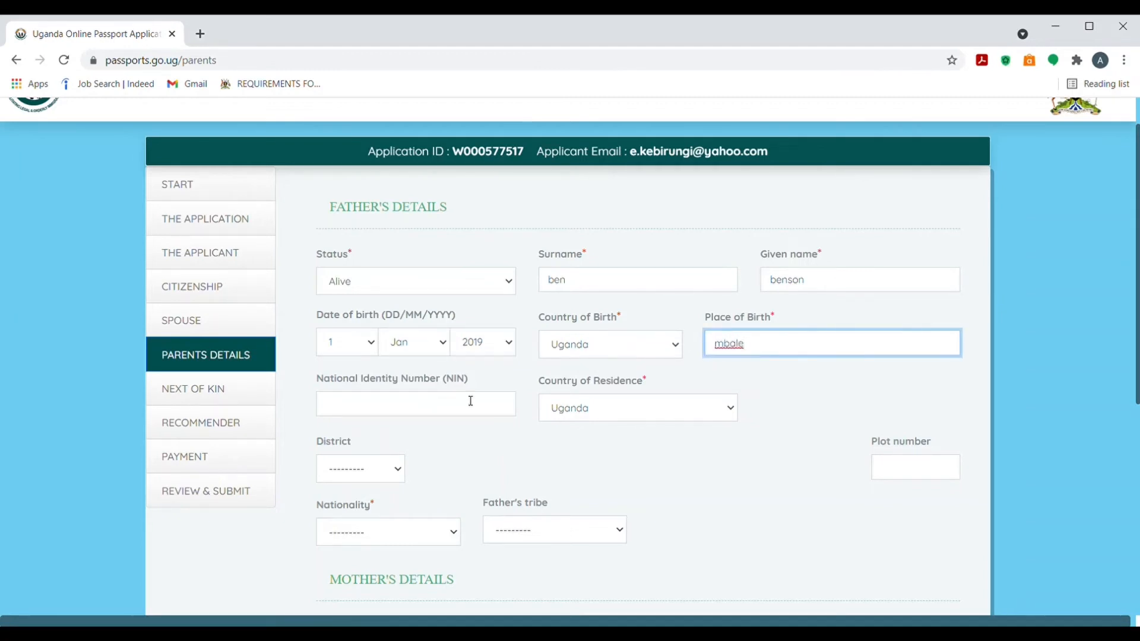
Set the father's district and county to BULIISA, sub county and parish to BIISO
scroll(1137, 331, "down", 2)
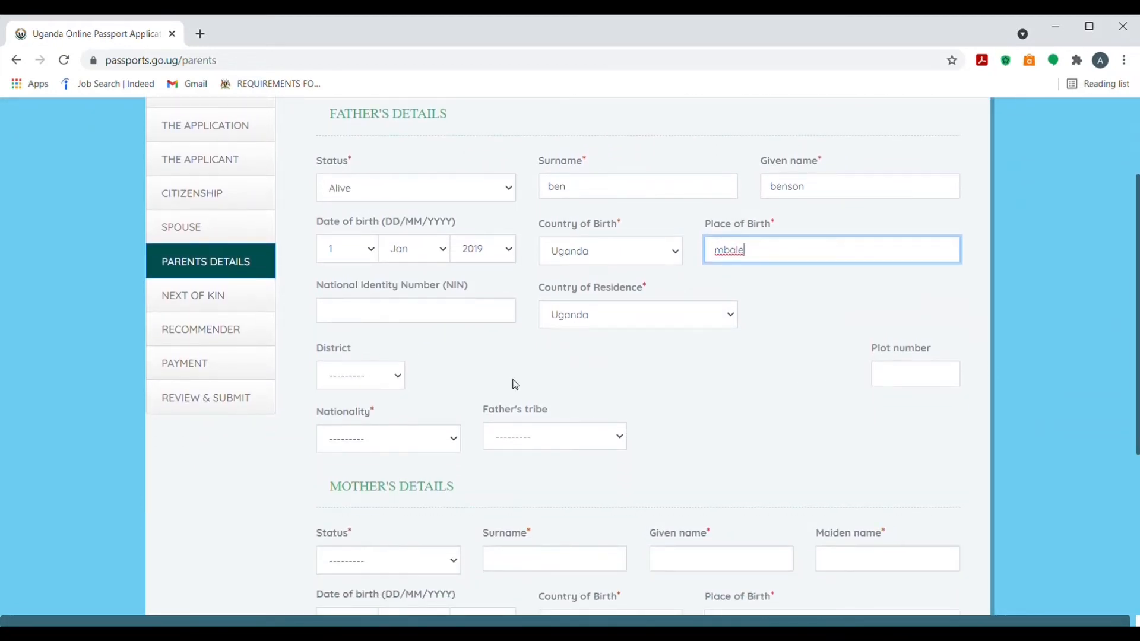
left_click(339, 380)
left_click(339, 364)
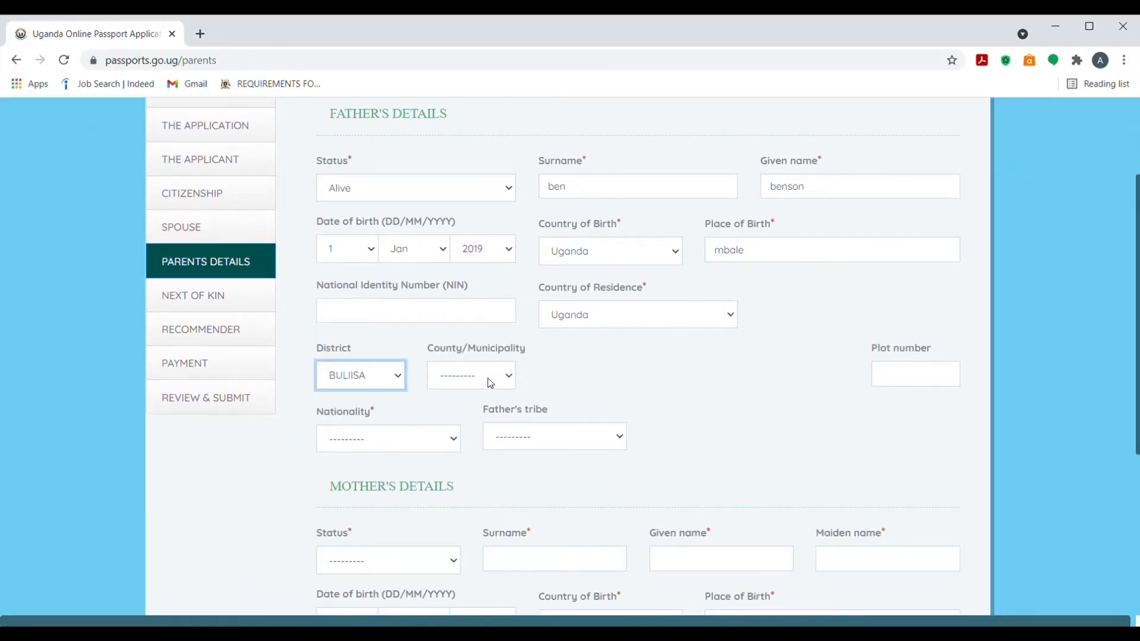
left_click(489, 382)
left_click(480, 411)
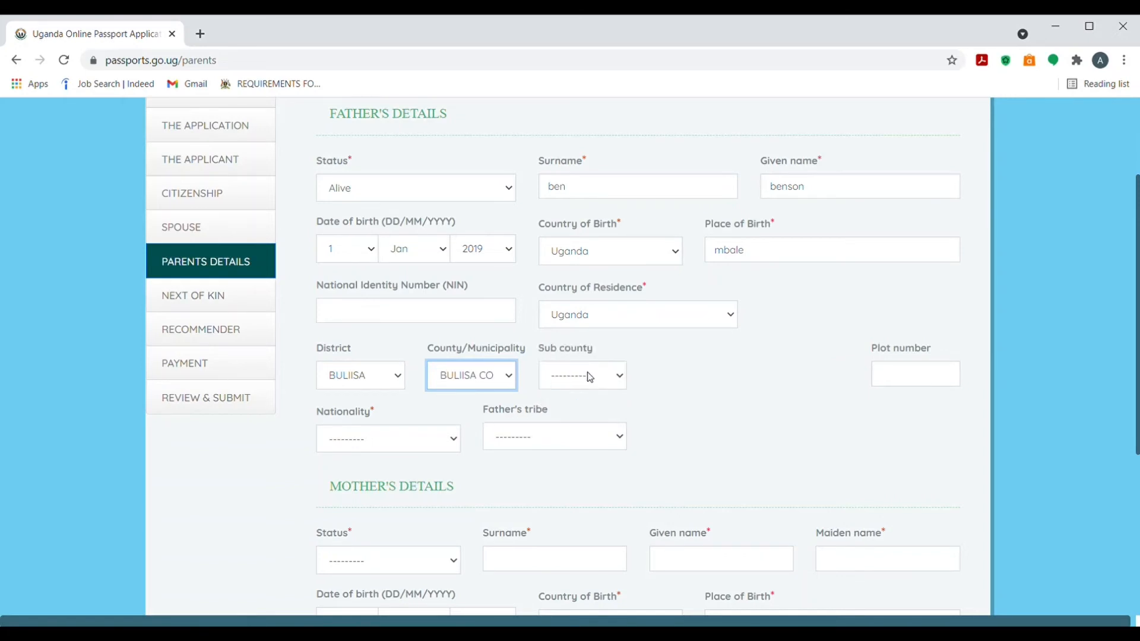
left_click(586, 377)
left_click(581, 400)
left_click(670, 382)
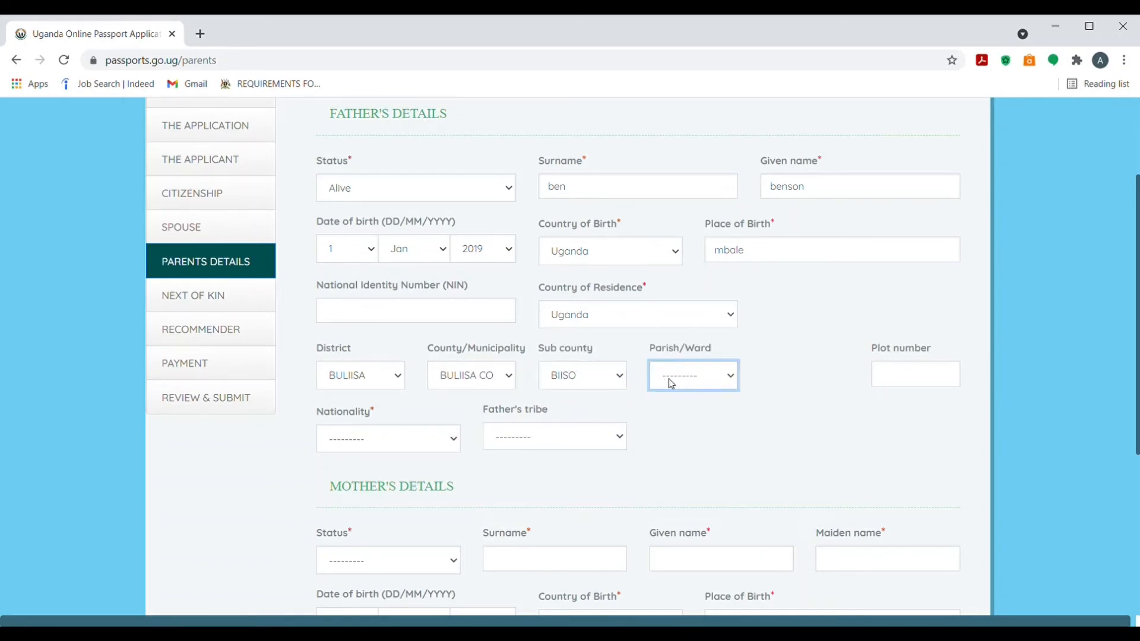
left_click(673, 406)
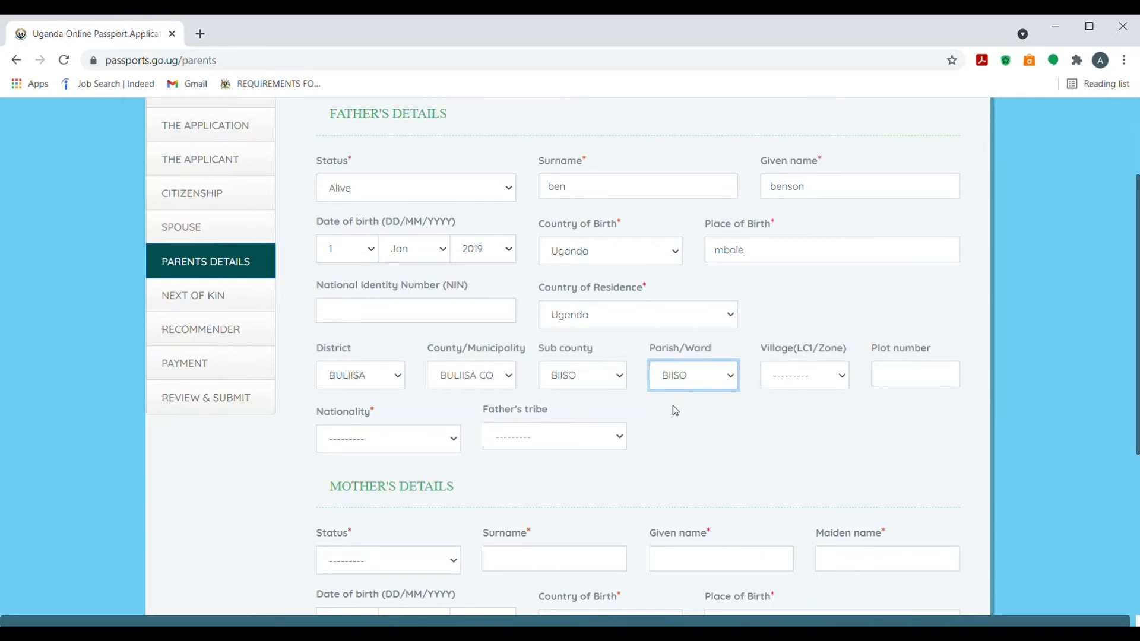
Set the father's nationality to UGANDAN and tribe to Bagwe
left_click(449, 439)
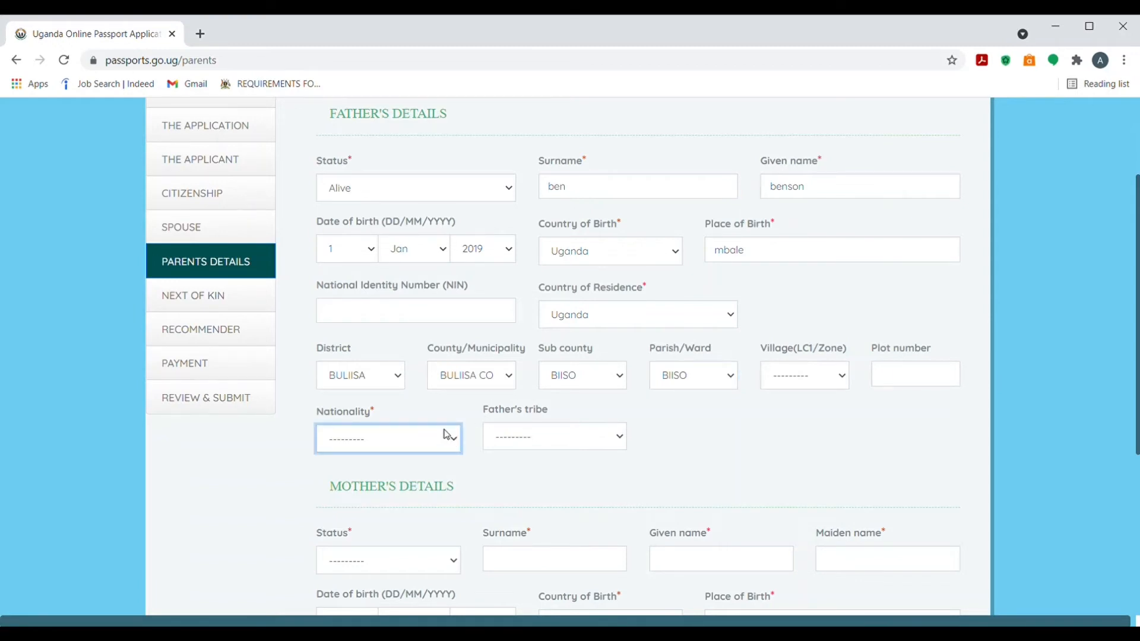
key("u")
left_click(571, 449)
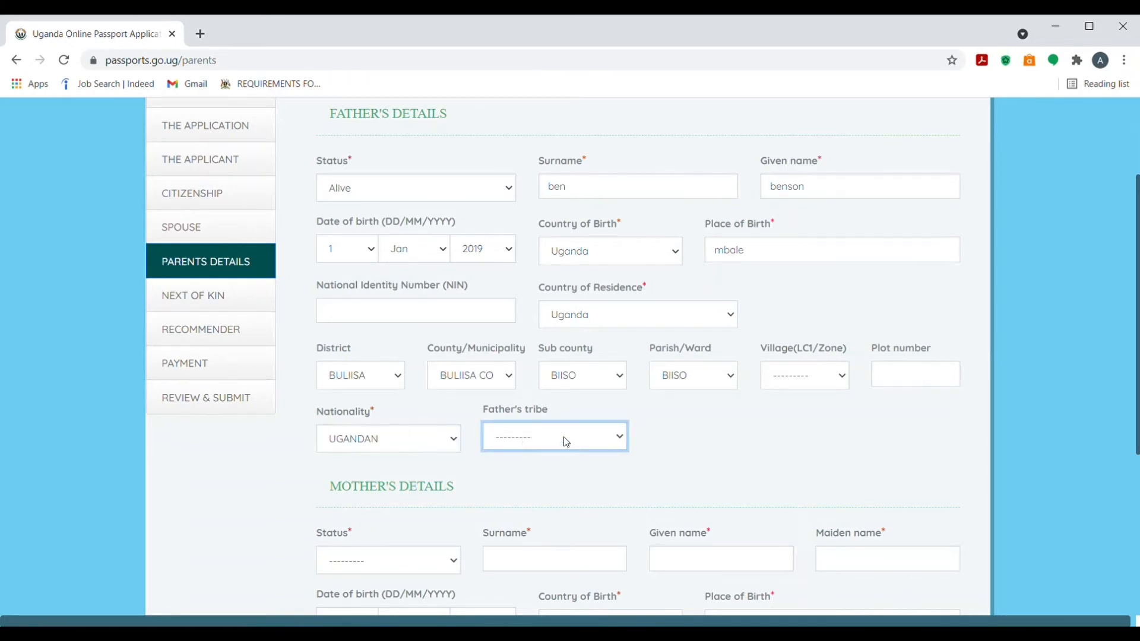
left_click(522, 308)
Mark the mother as Alive and enter her surname and given name
scroll(674, 319, "down", 3)
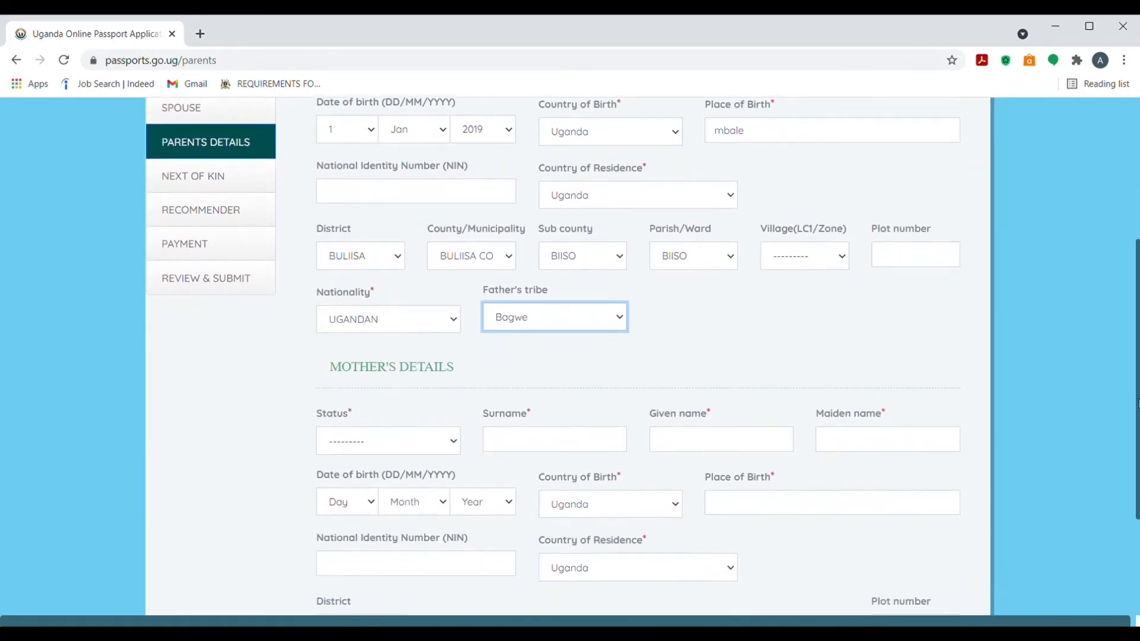
left_click(451, 423)
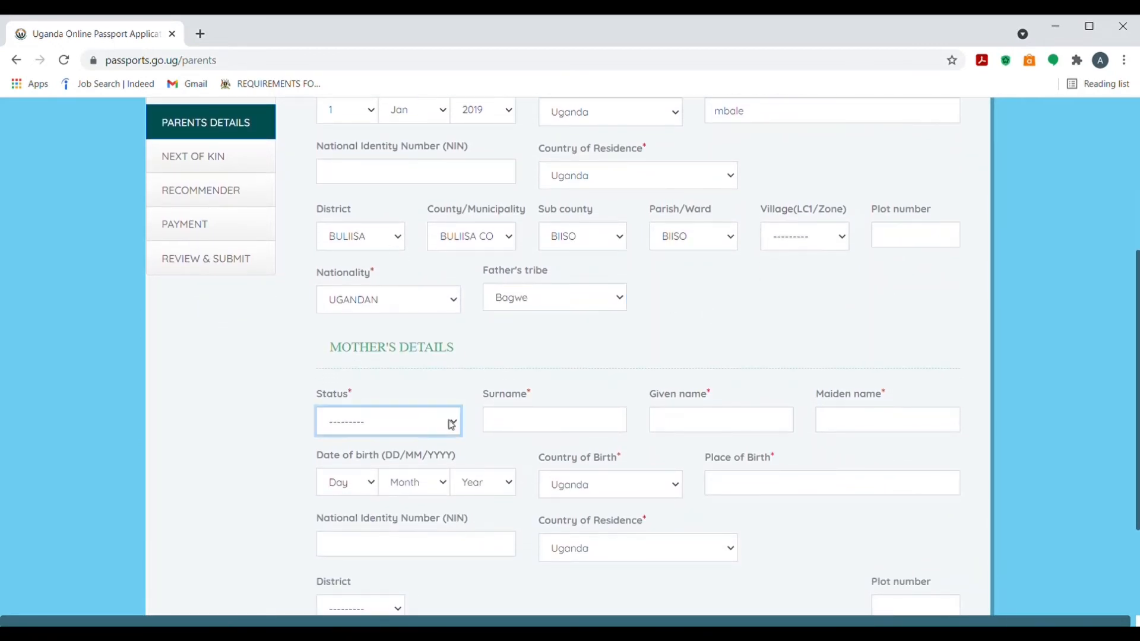
left_click(402, 464)
left_click(521, 430)
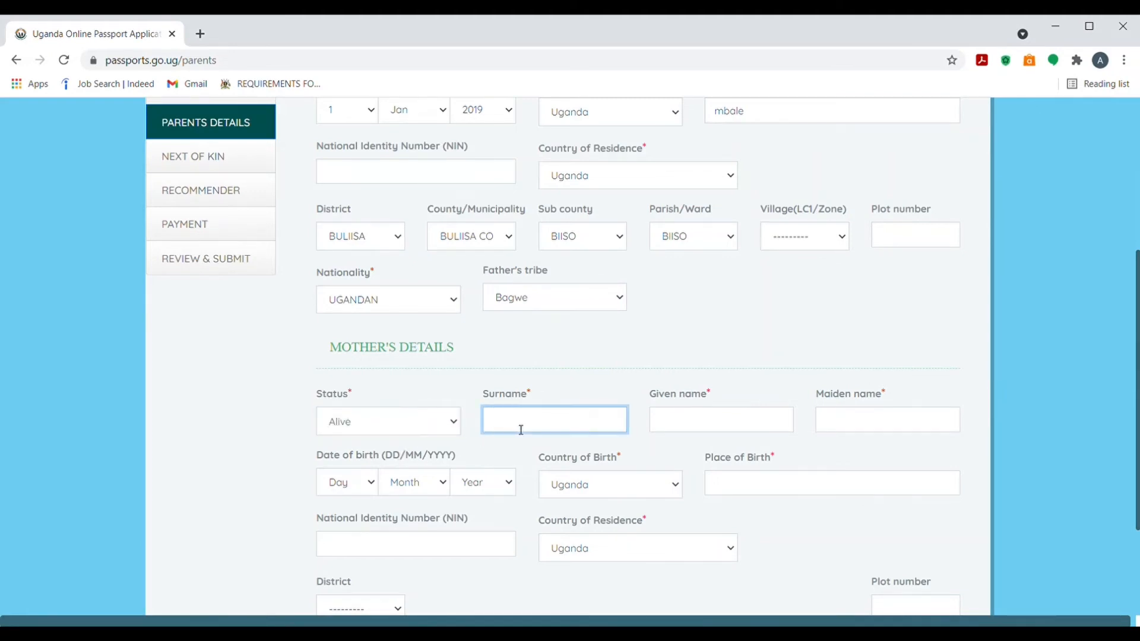
left_click(655, 426)
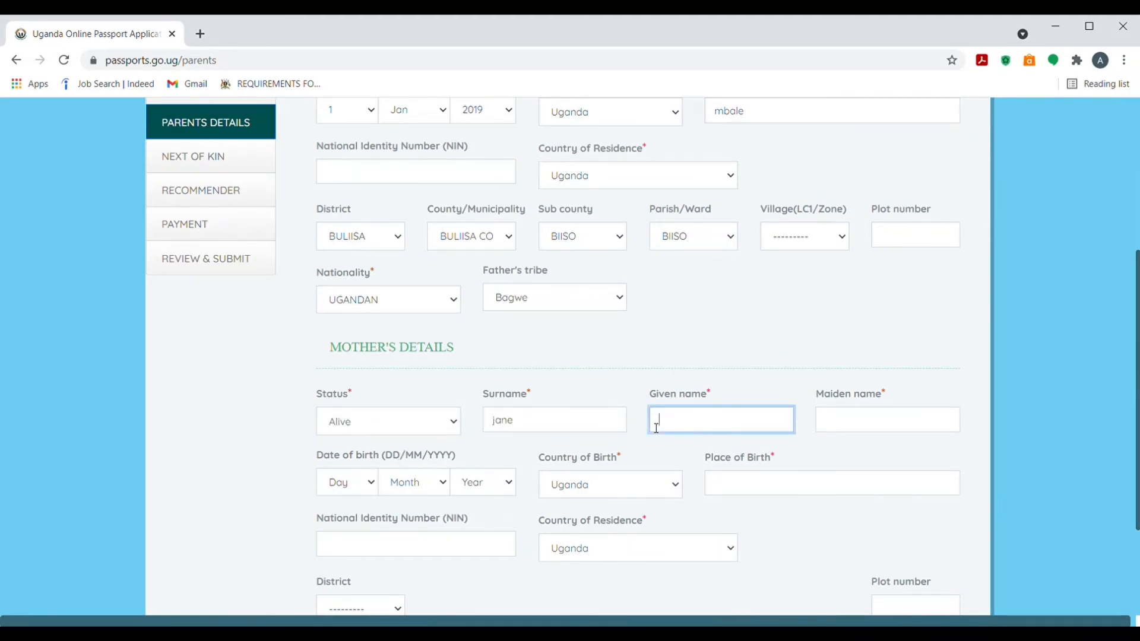
left_click(835, 424)
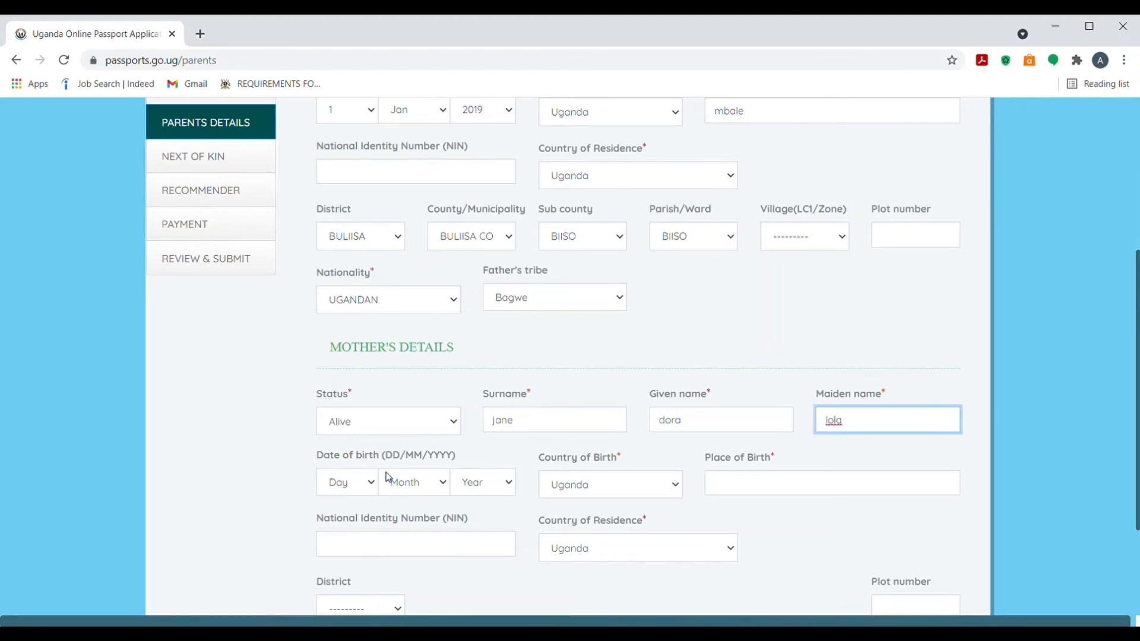
scroll(820, 384, "down", 2)
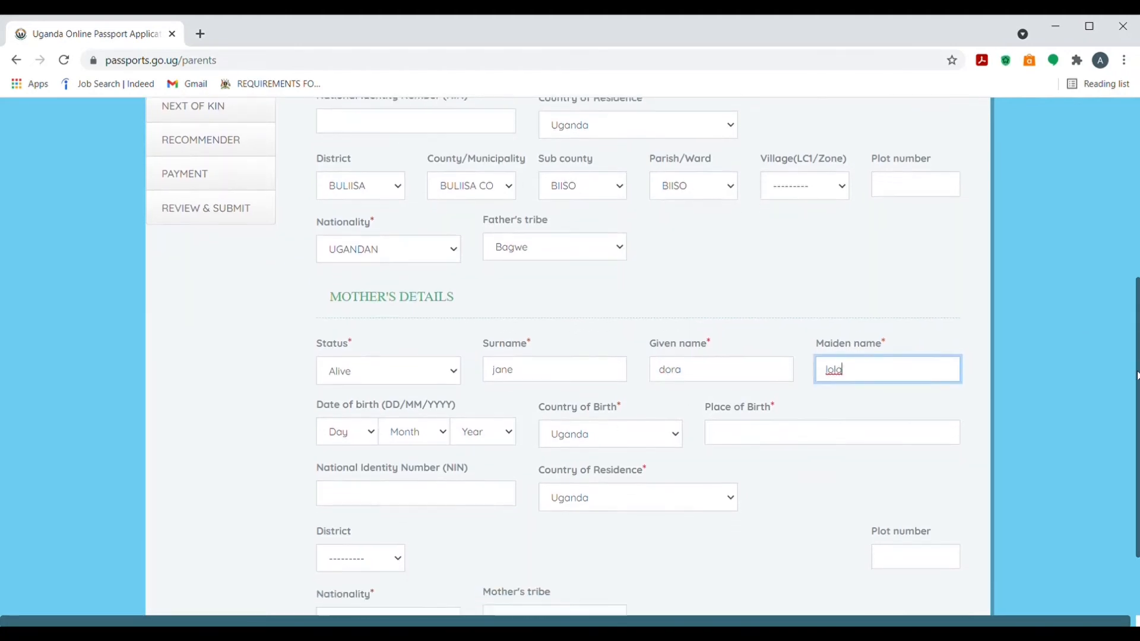
left_click(354, 387)
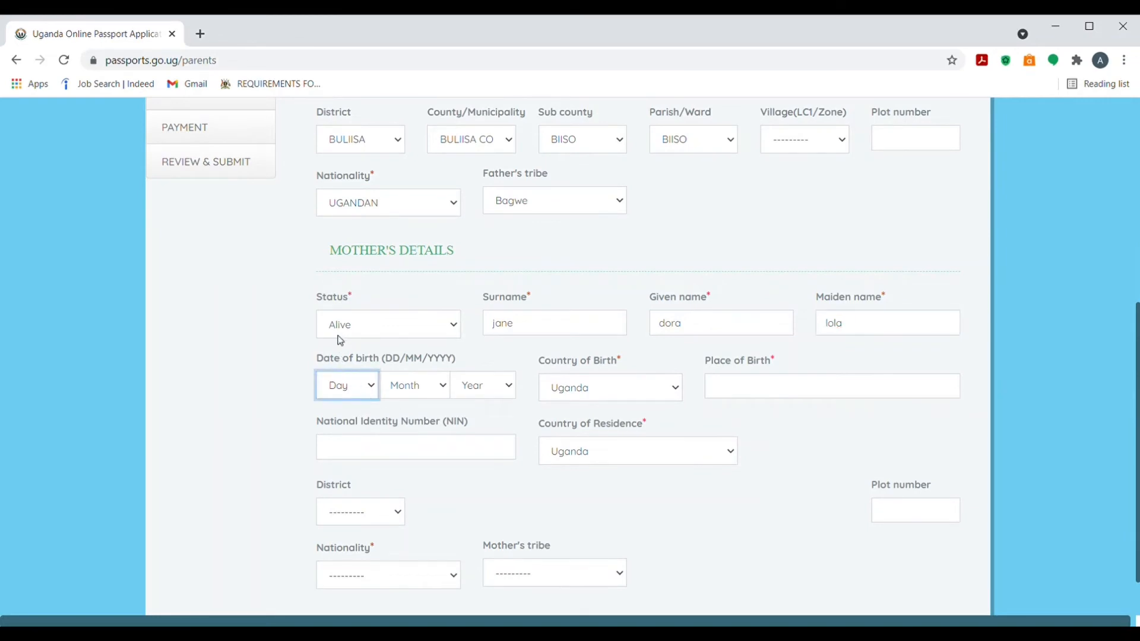
left_click(338, 335)
left_click(421, 386)
left_click(411, 436)
left_click(499, 387)
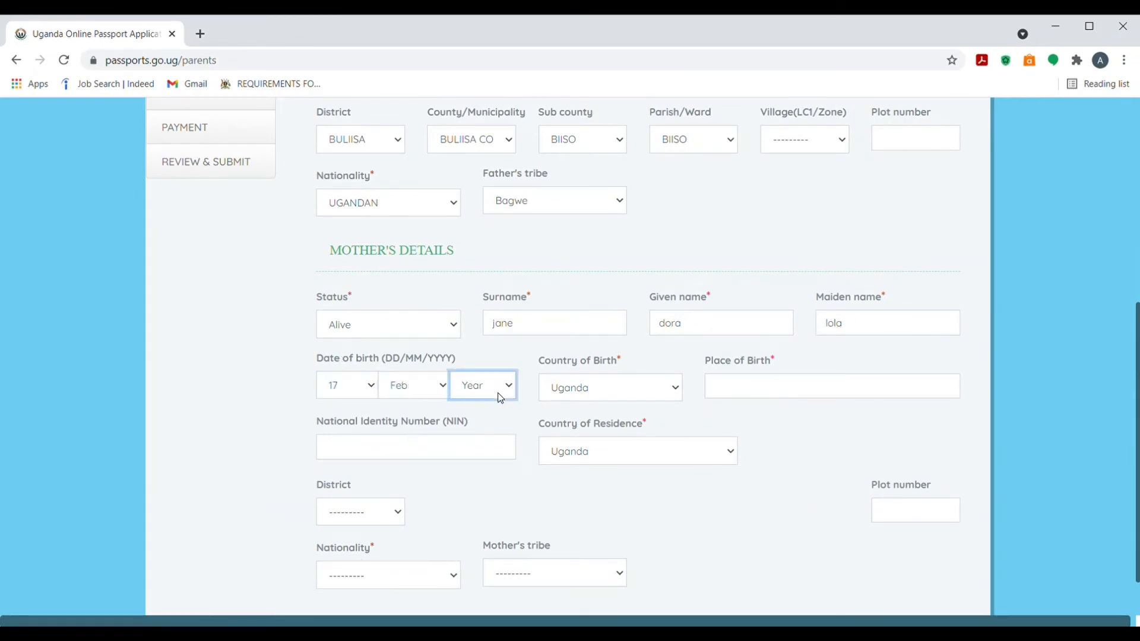
left_click(493, 347)
left_click(755, 398)
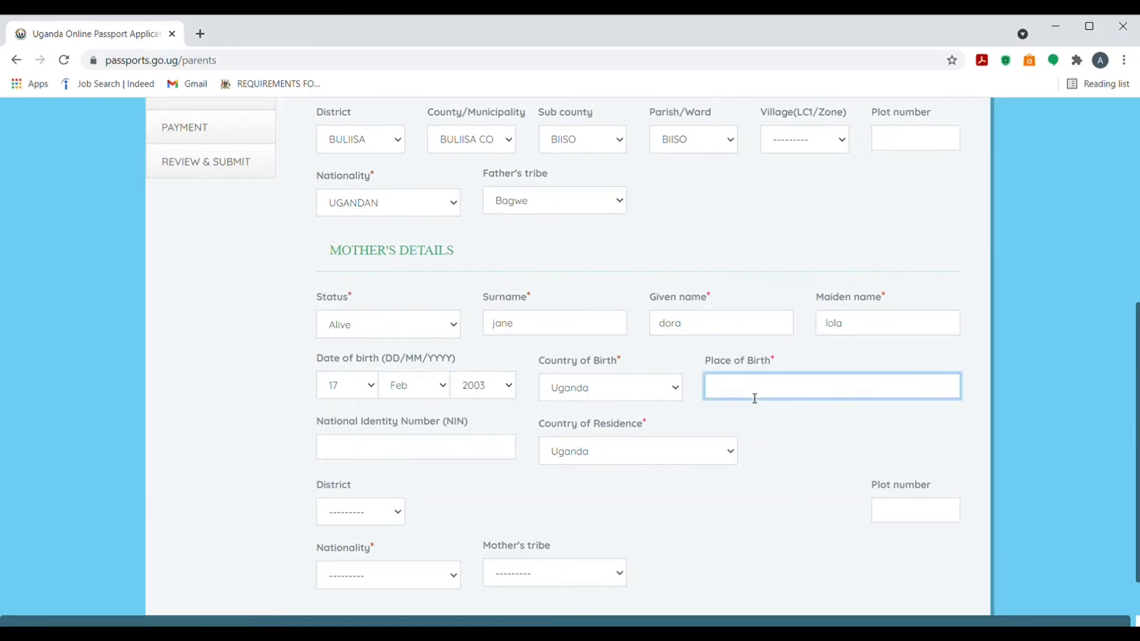
type("kampala")
Set the mother's address: BULIISA district and county, BIISO sub county and parish, KITIGO village
scroll(1138, 342, "down", 1)
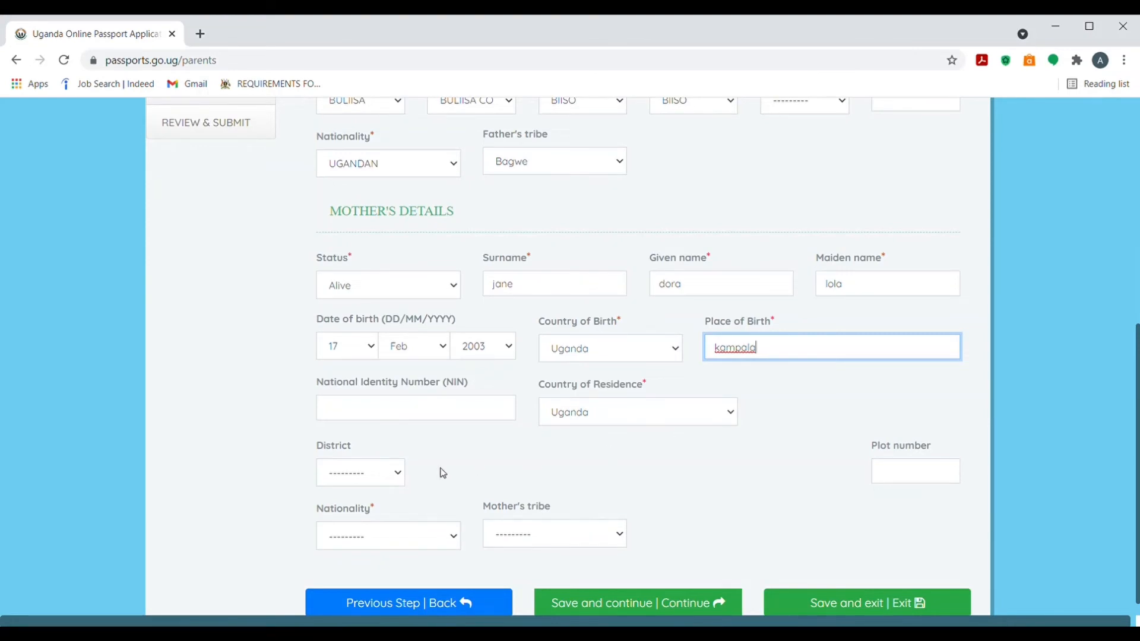
left_click(398, 473)
left_click(372, 418)
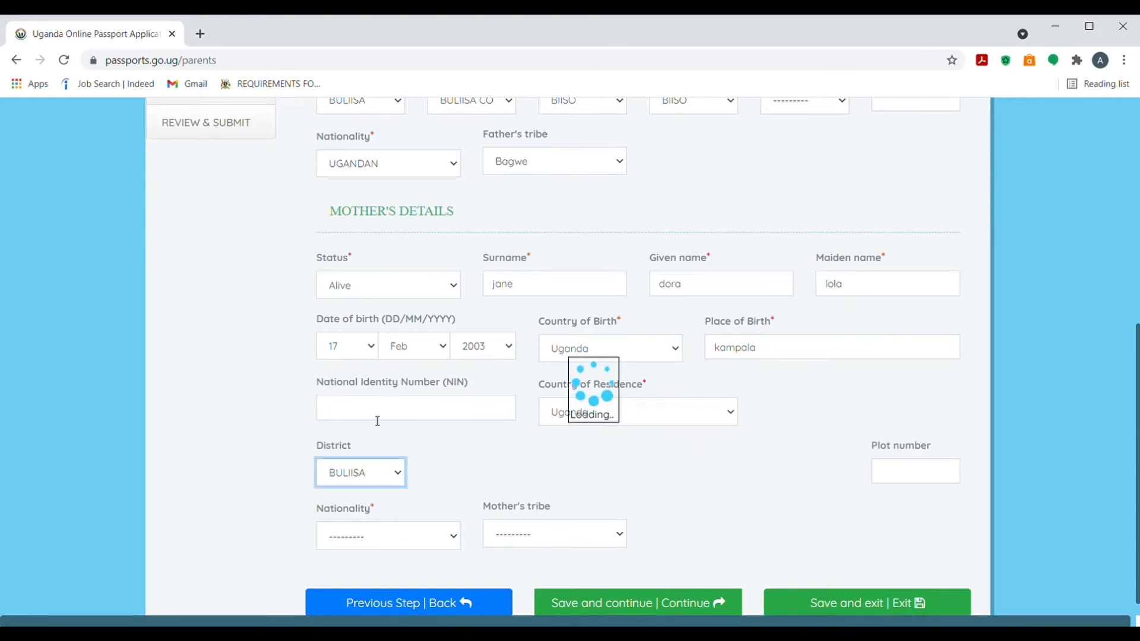
left_click_drag(1138, 333, 1138, 348)
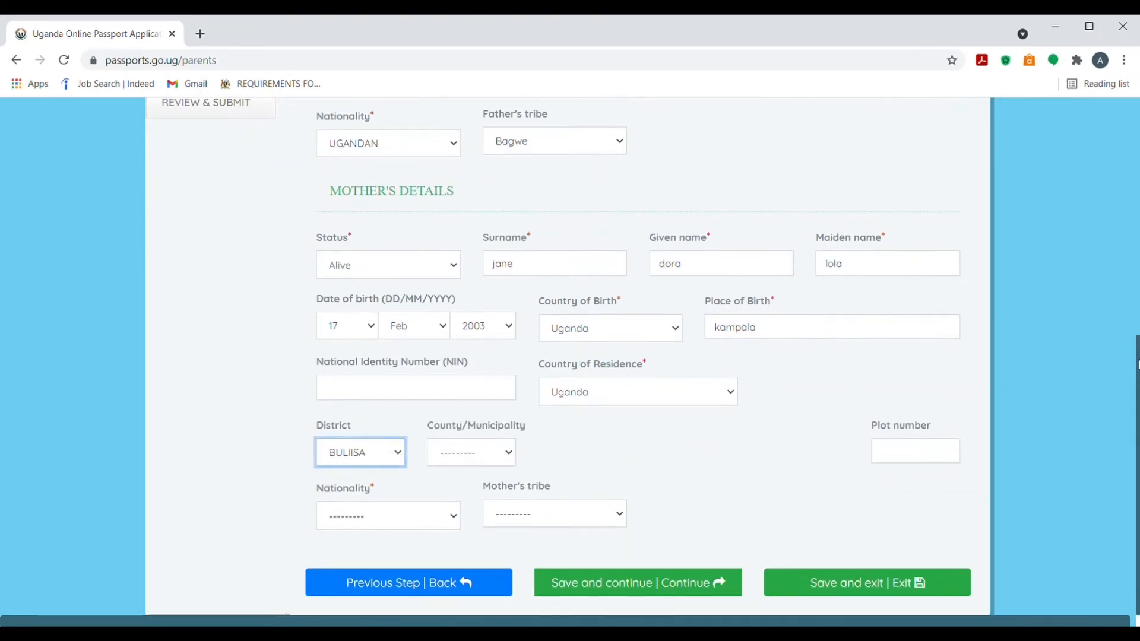
left_click(502, 463)
left_click(498, 490)
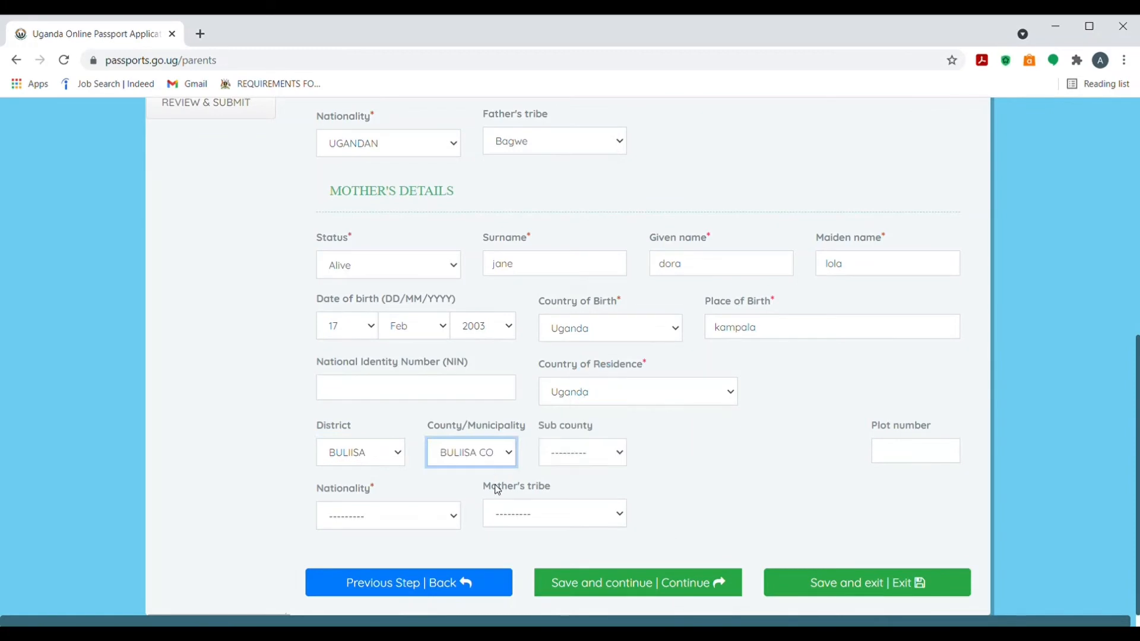
left_click(555, 459)
left_click(558, 494)
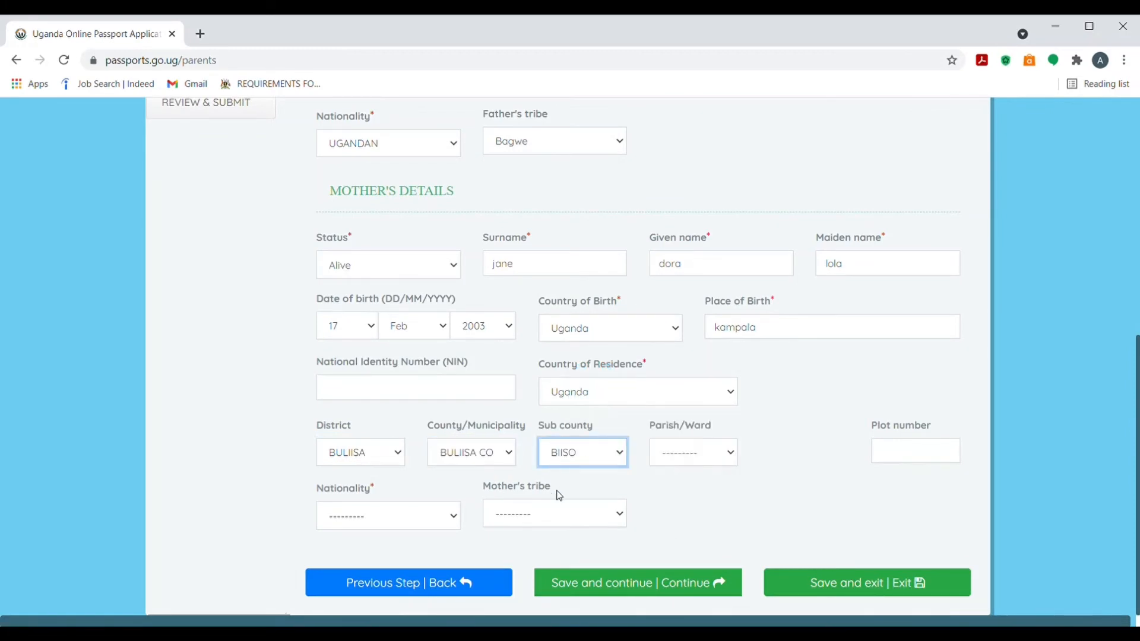
left_click(704, 453)
left_click(684, 490)
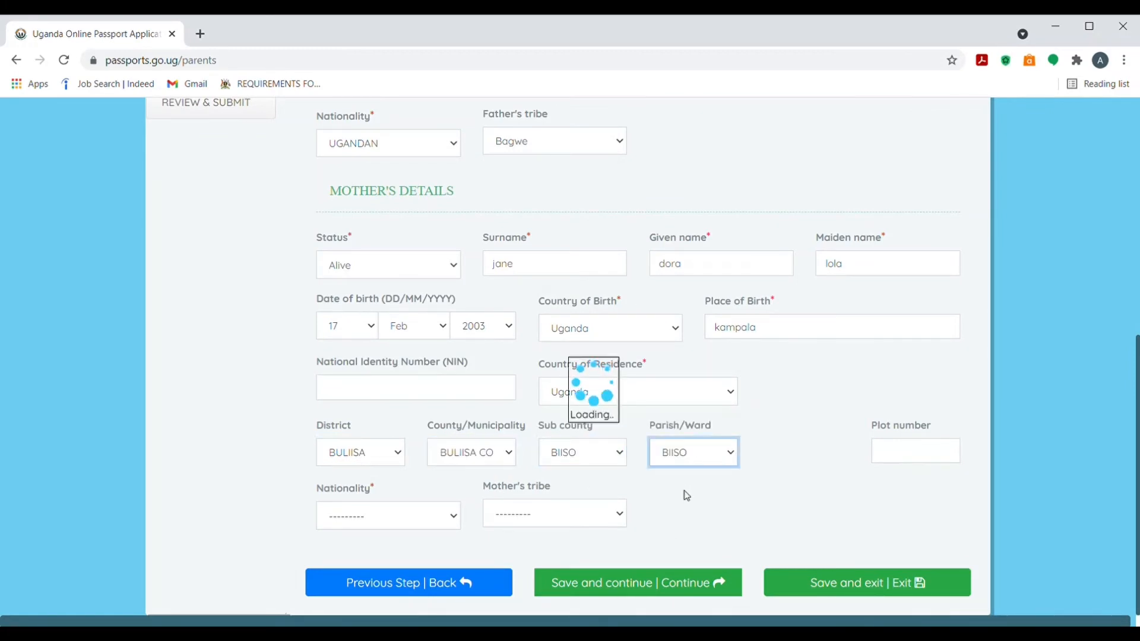
left_click(840, 455)
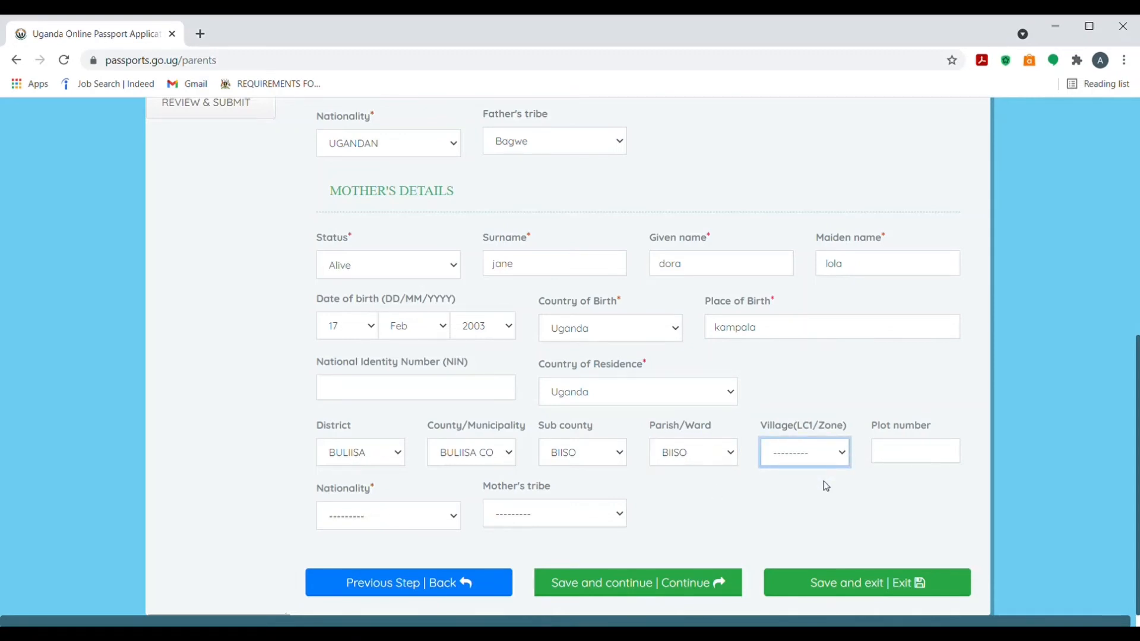
left_click(826, 485)
Set the mother's nationality to UGANDAN and tribe to Bahehe, then save the parents page
left_click(400, 516)
key("u")
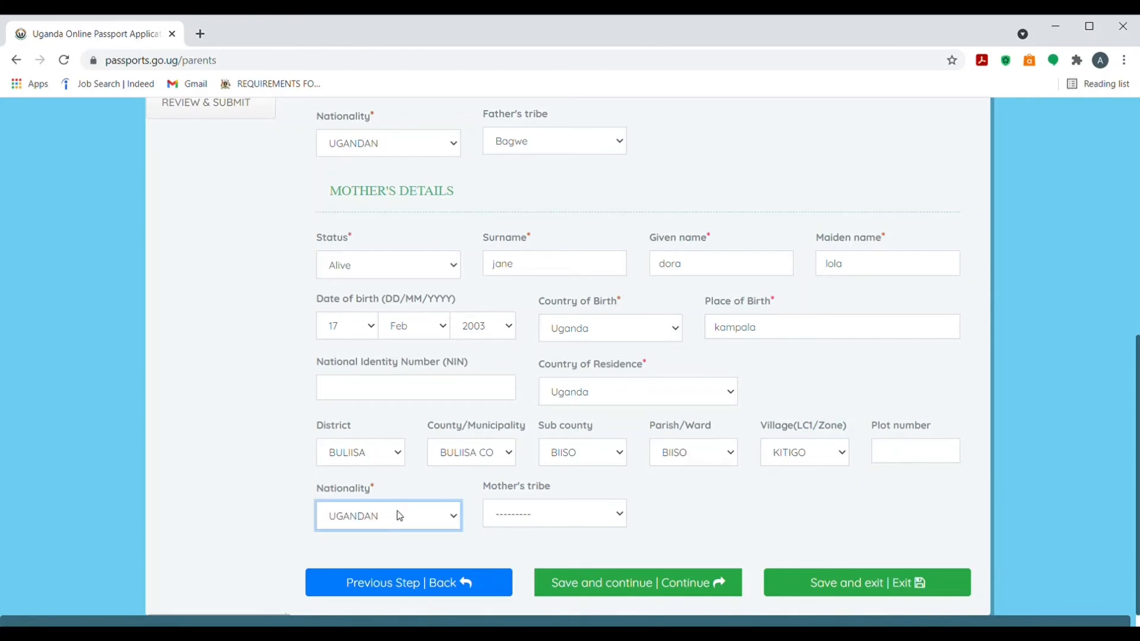
left_click(512, 523)
key("b")
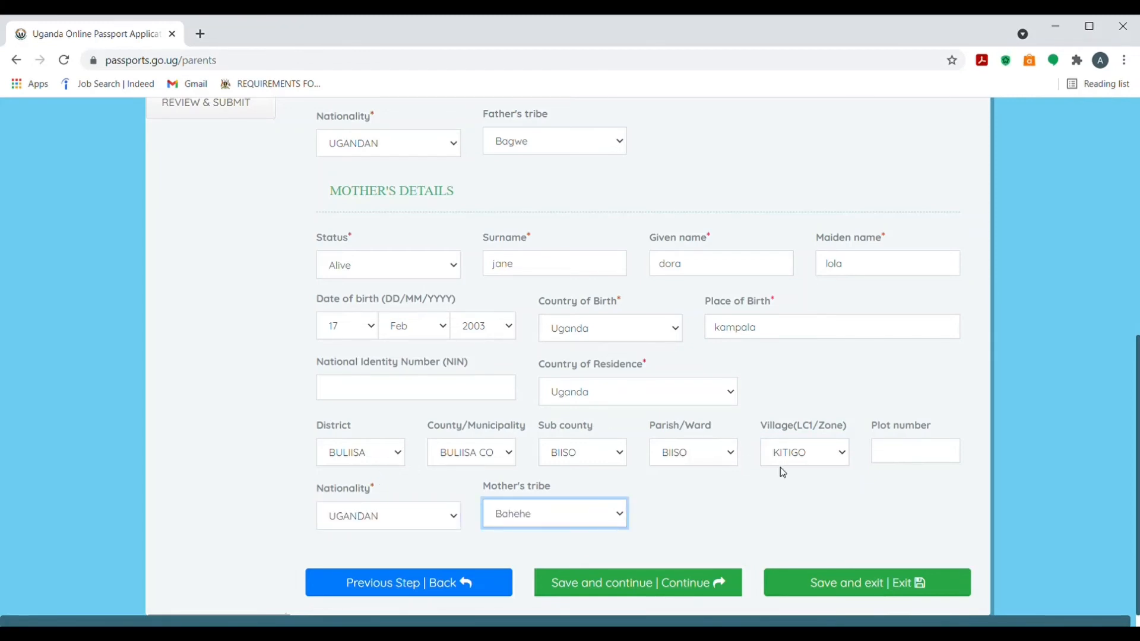
left_click(681, 583)
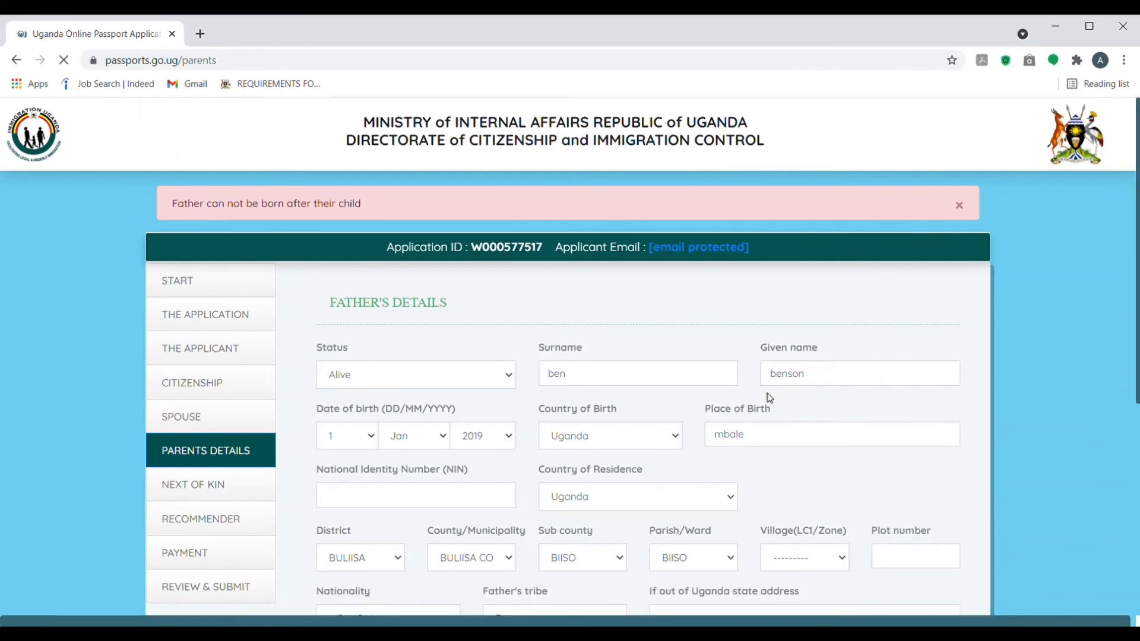
Replace the father's 2019 birth year with an earlier year and resave the parents page
left_click(504, 438)
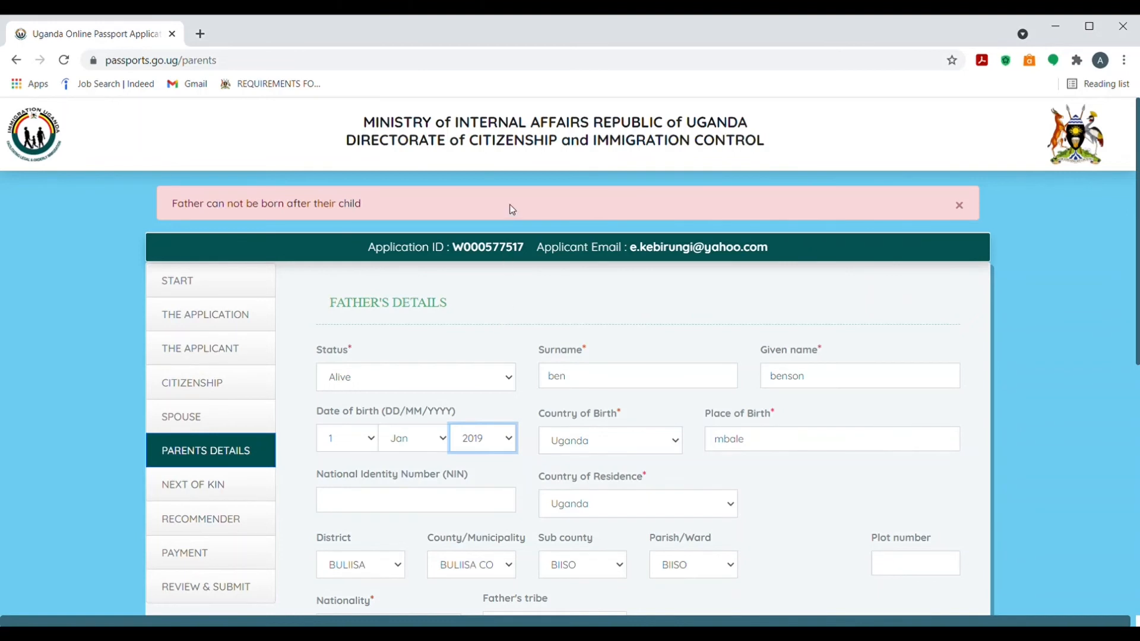
type("19961987")
left_click_drag(1137, 326, 1137, 612)
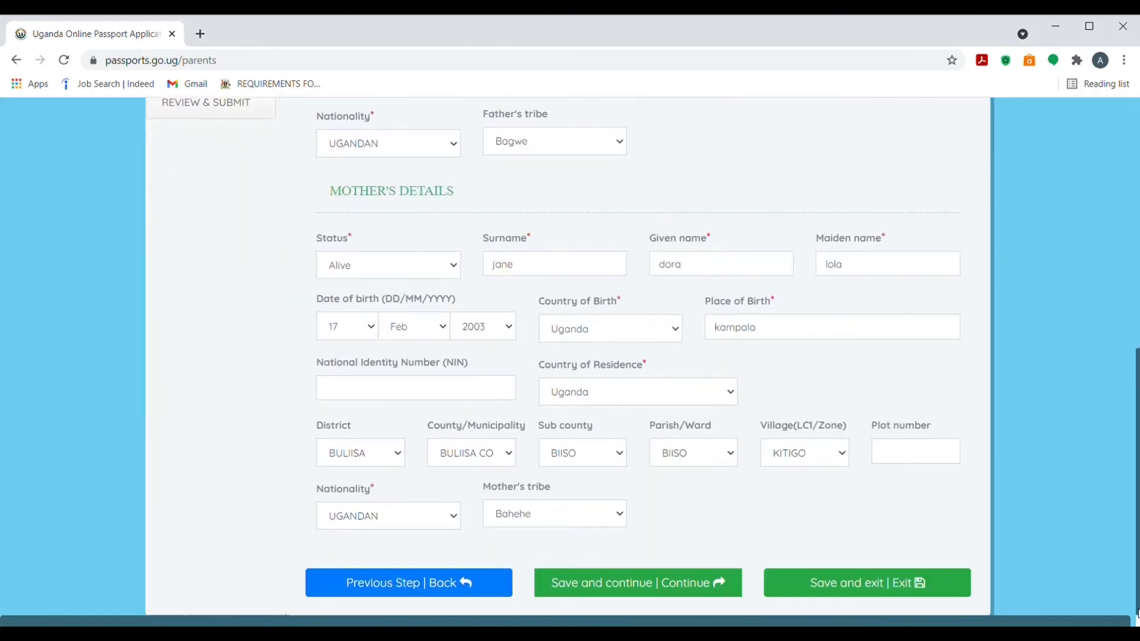
left_click(604, 588)
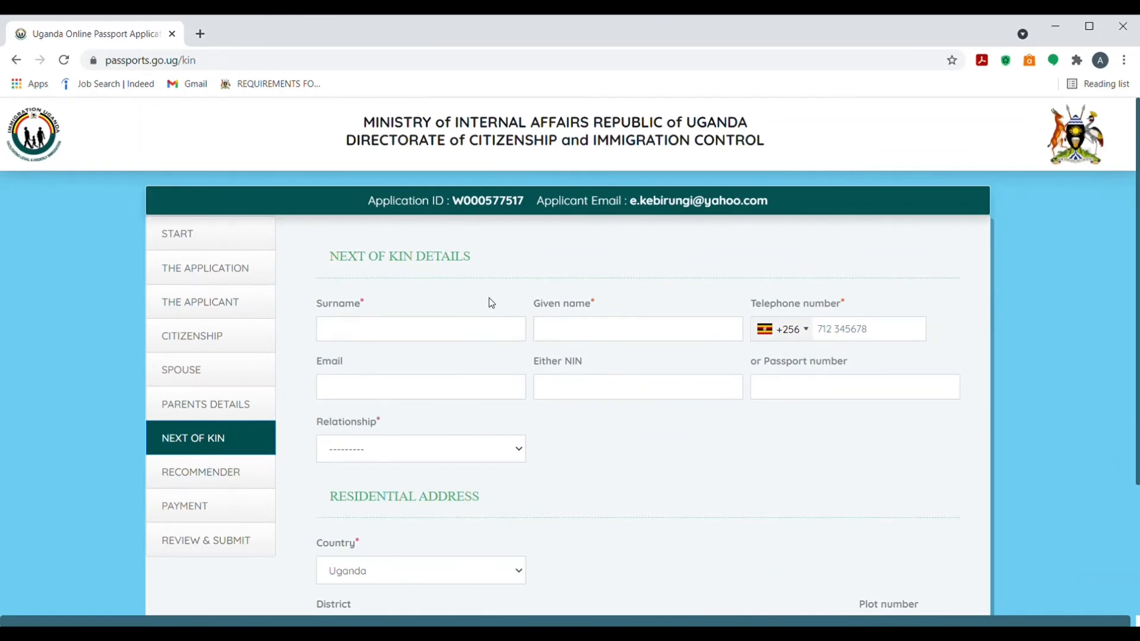
Enter the next of kin's surname, given name and telephone number
left_click(441, 338)
left_click(587, 329)
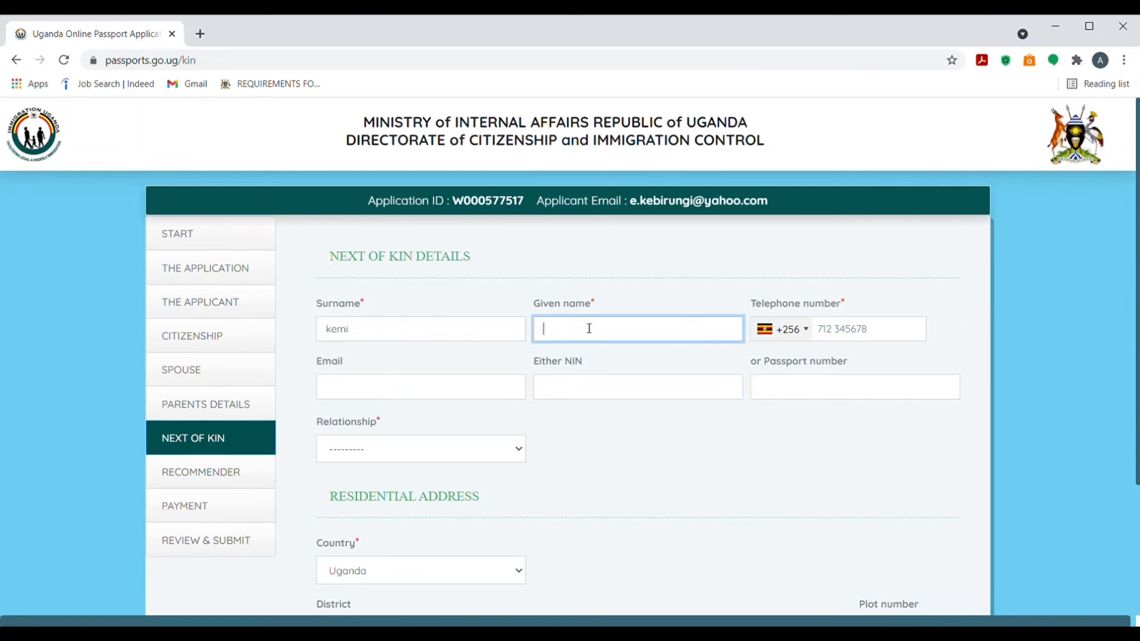
left_click(840, 343)
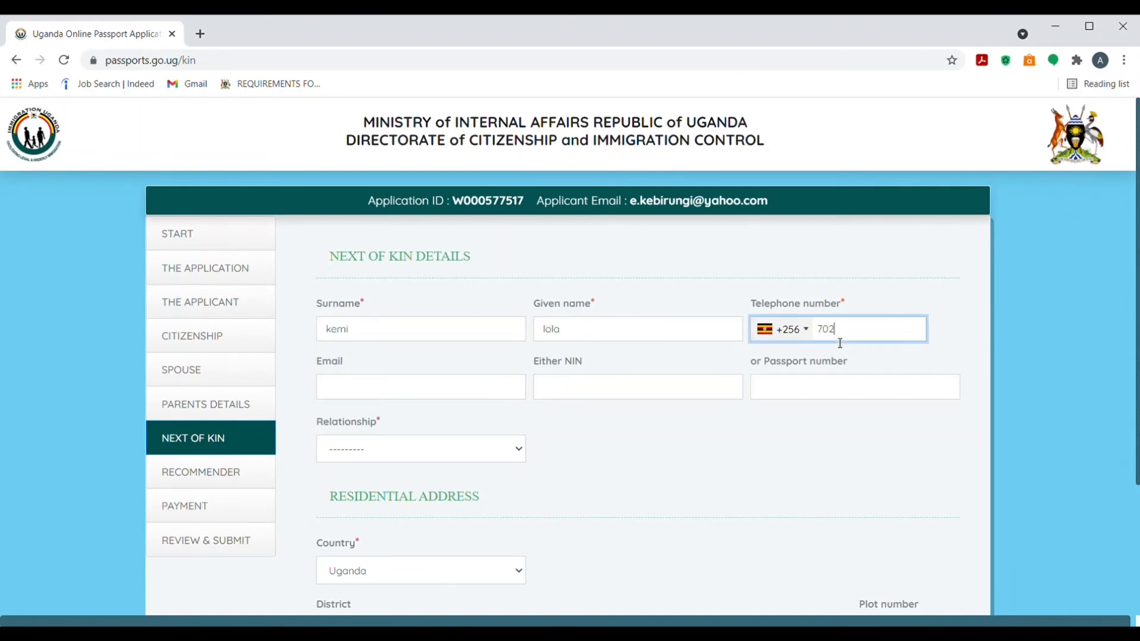
left_click_drag(1136, 354, 1136, 477)
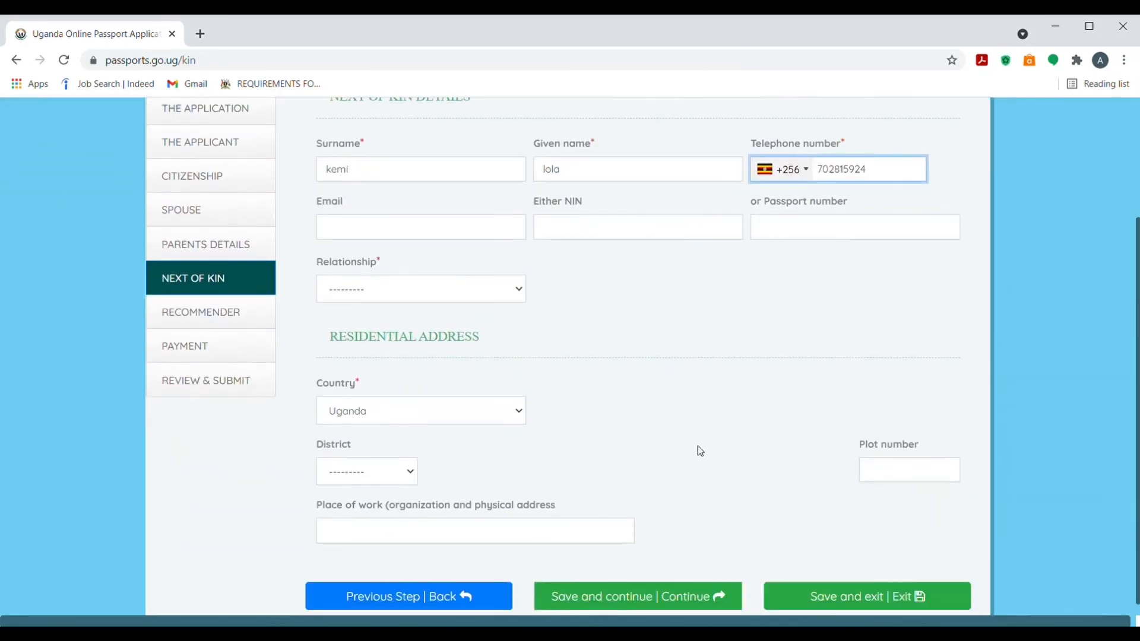
left_click(519, 411)
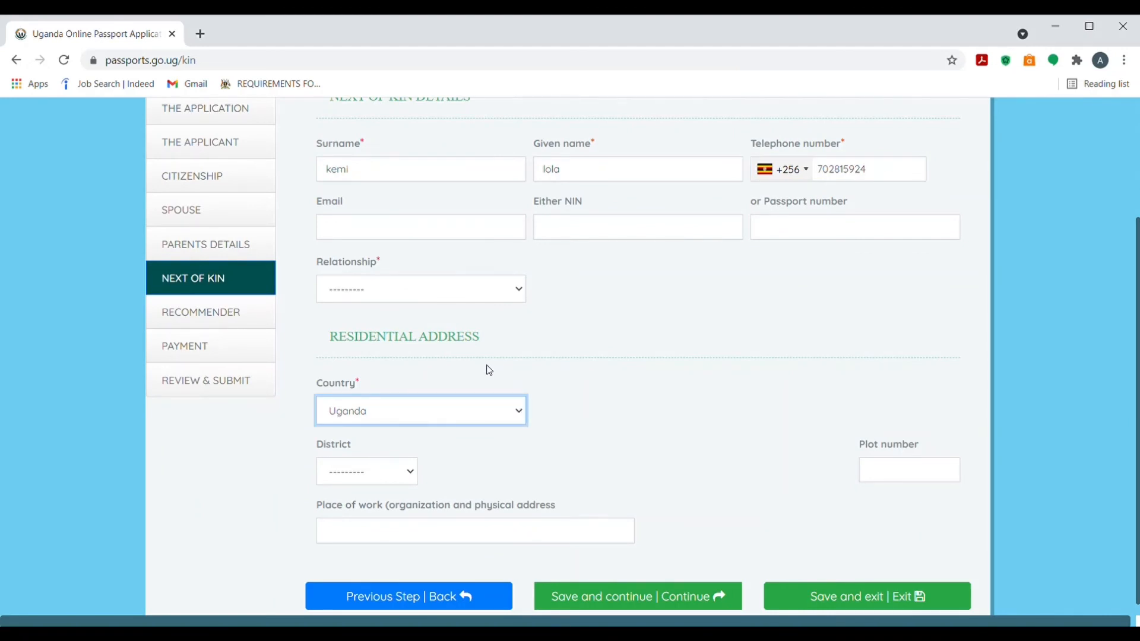
left_click_drag(1137, 341, 1136, 394)
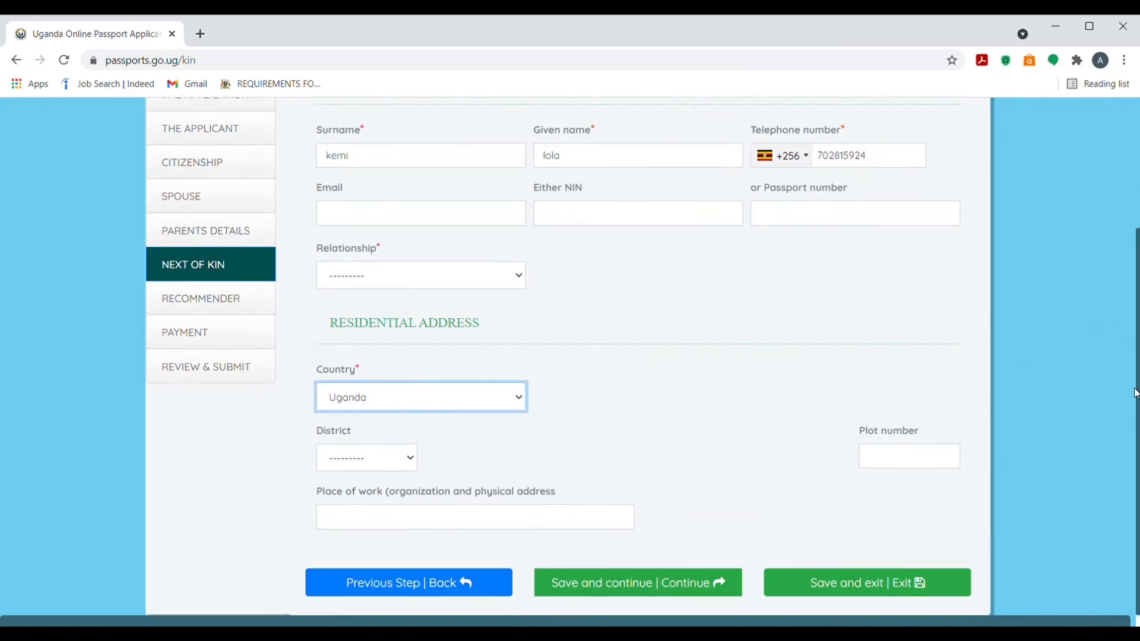
Set the address to BUIKWE district, county and sub county, KITAZI parish, KASUBI TOWN village, then save
left_click(409, 461)
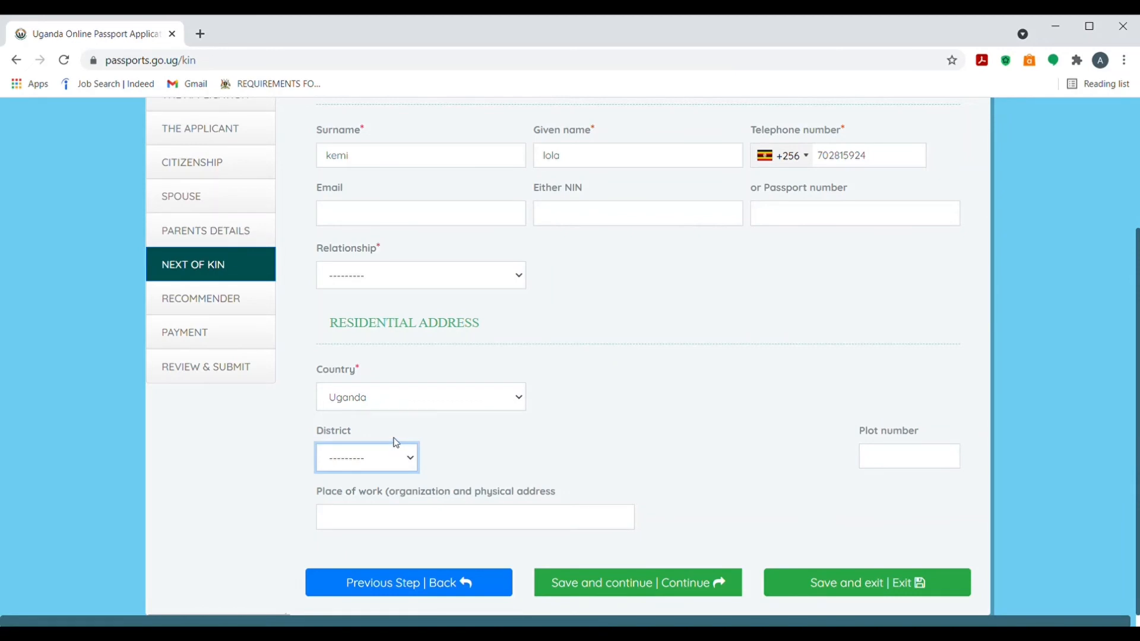
left_click(357, 349)
left_click(497, 463)
left_click(499, 493)
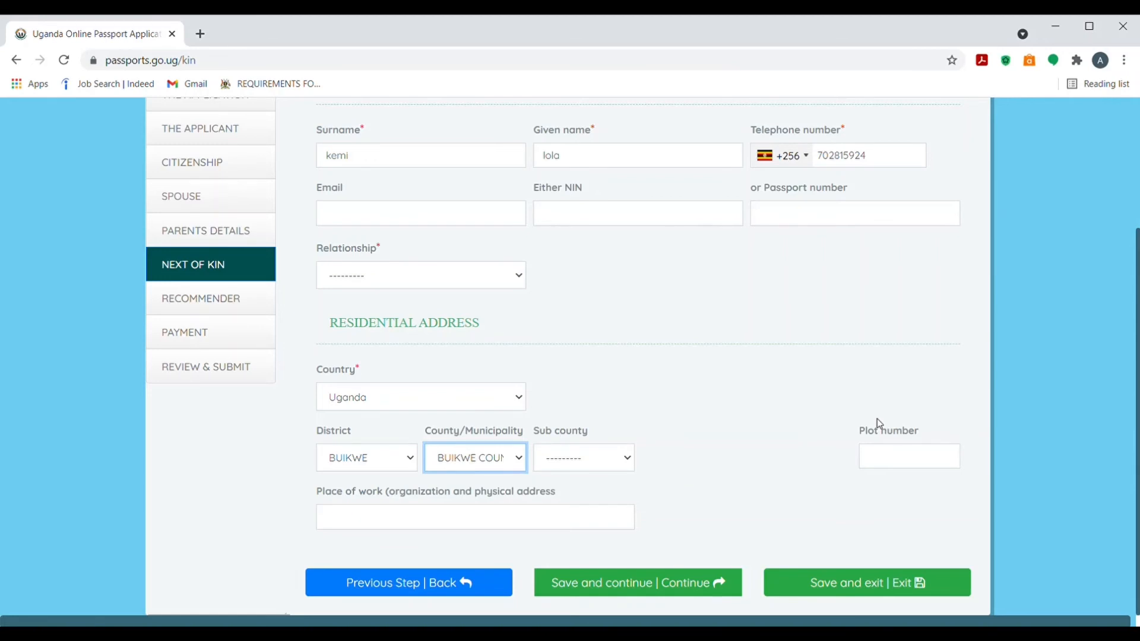
left_click(615, 456)
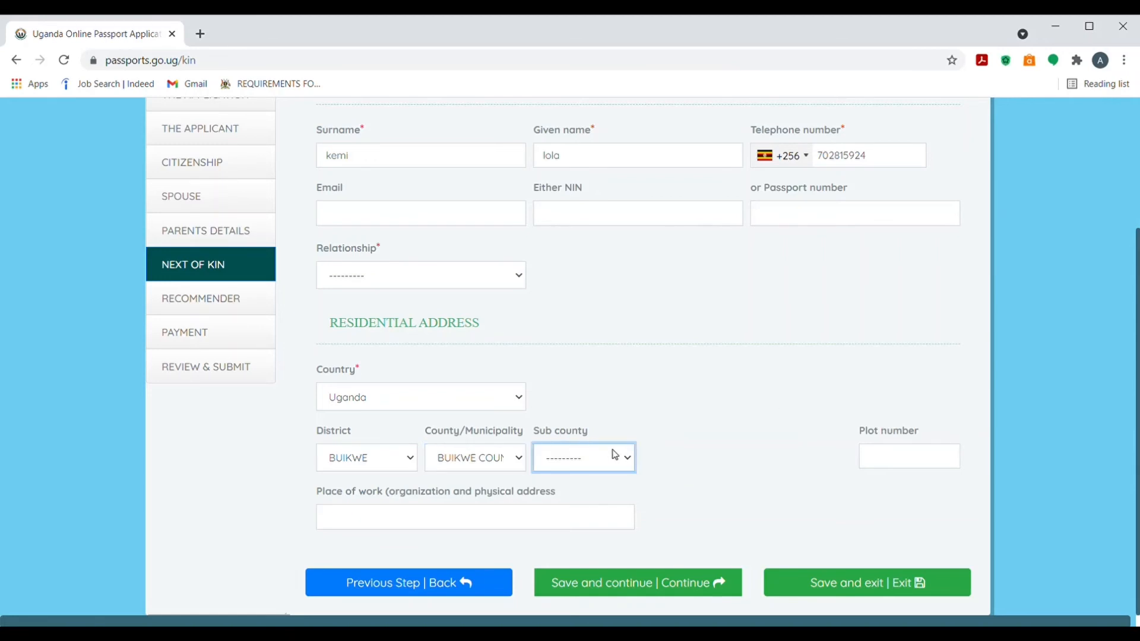
left_click(607, 498)
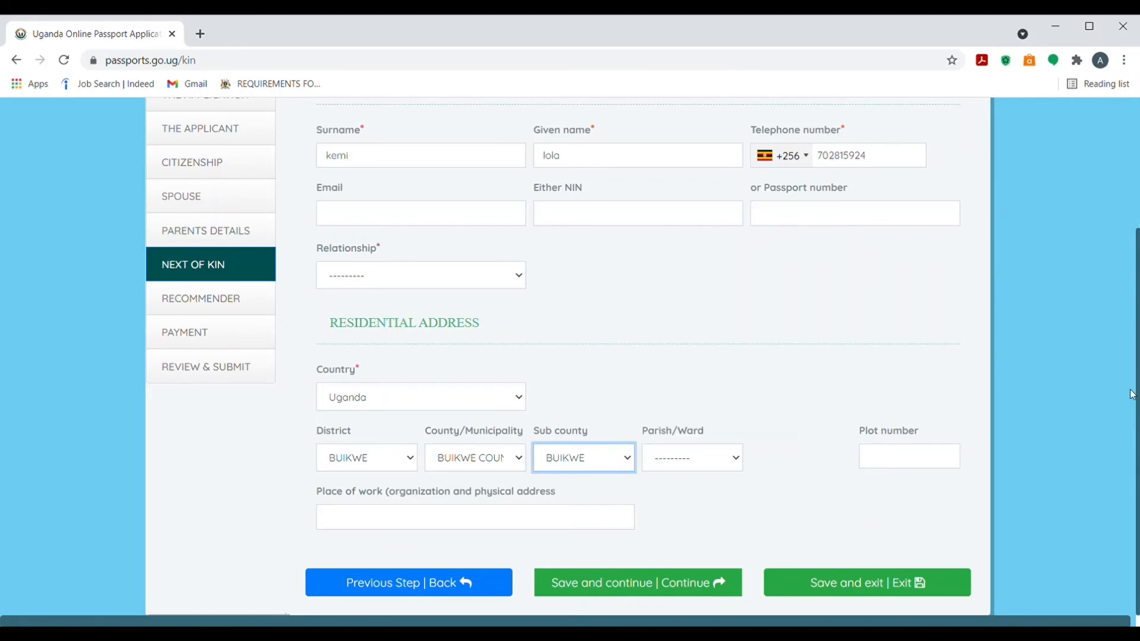
left_click(721, 456)
left_click(709, 492)
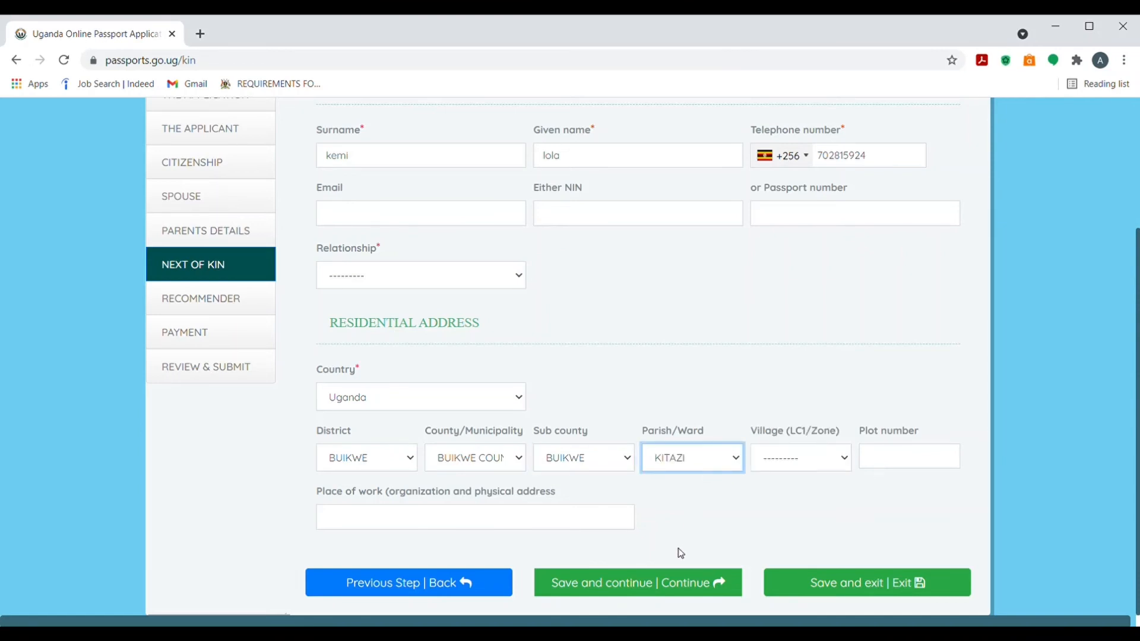
left_click(818, 455)
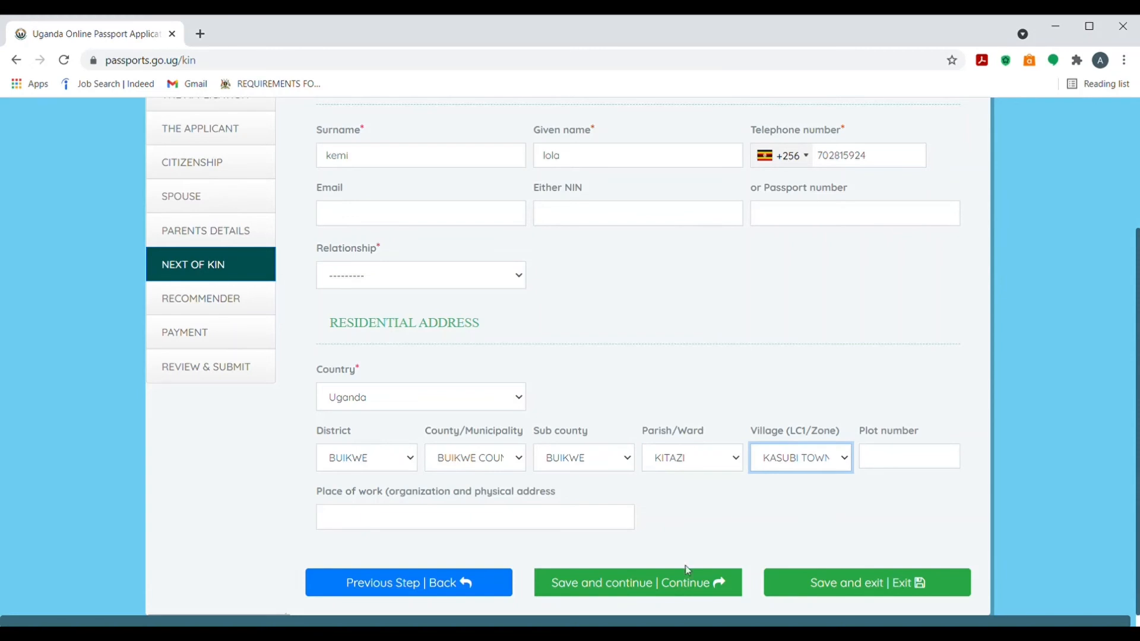
left_click(679, 583)
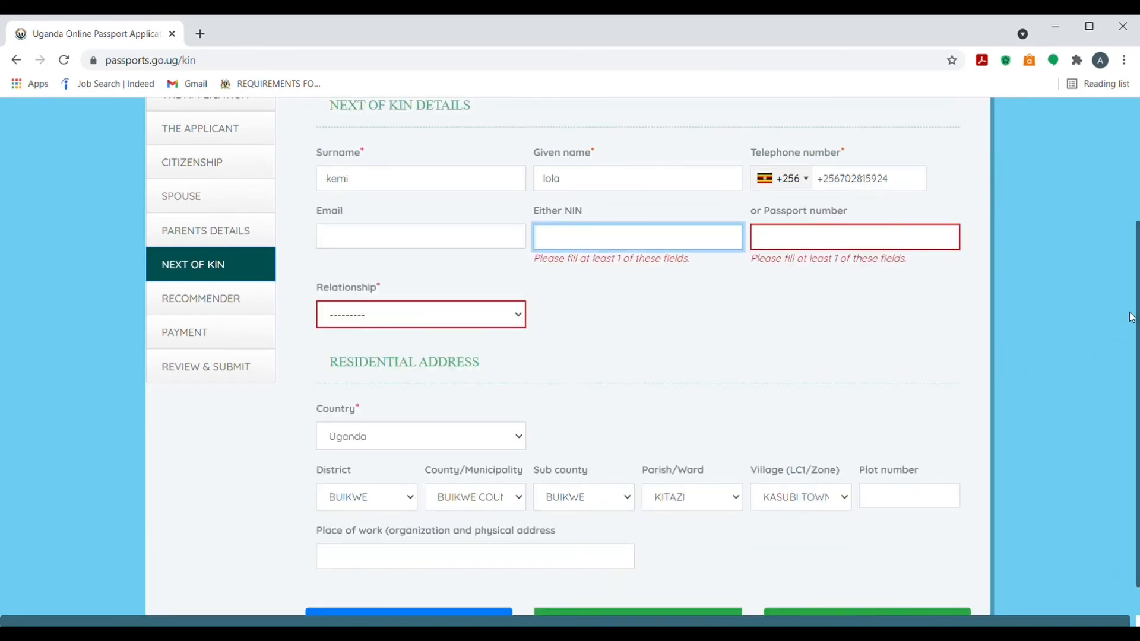
Set the next of kin's relationship to Brother
left_click_drag(1135, 328, 1138, 299)
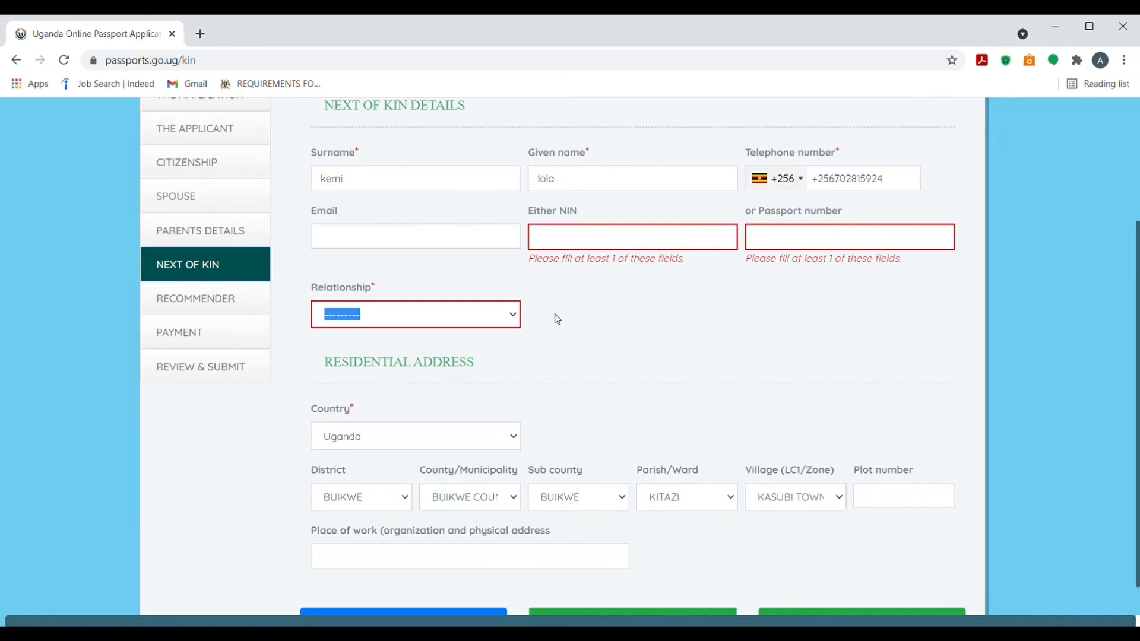
left_click(509, 316)
left_click(441, 367)
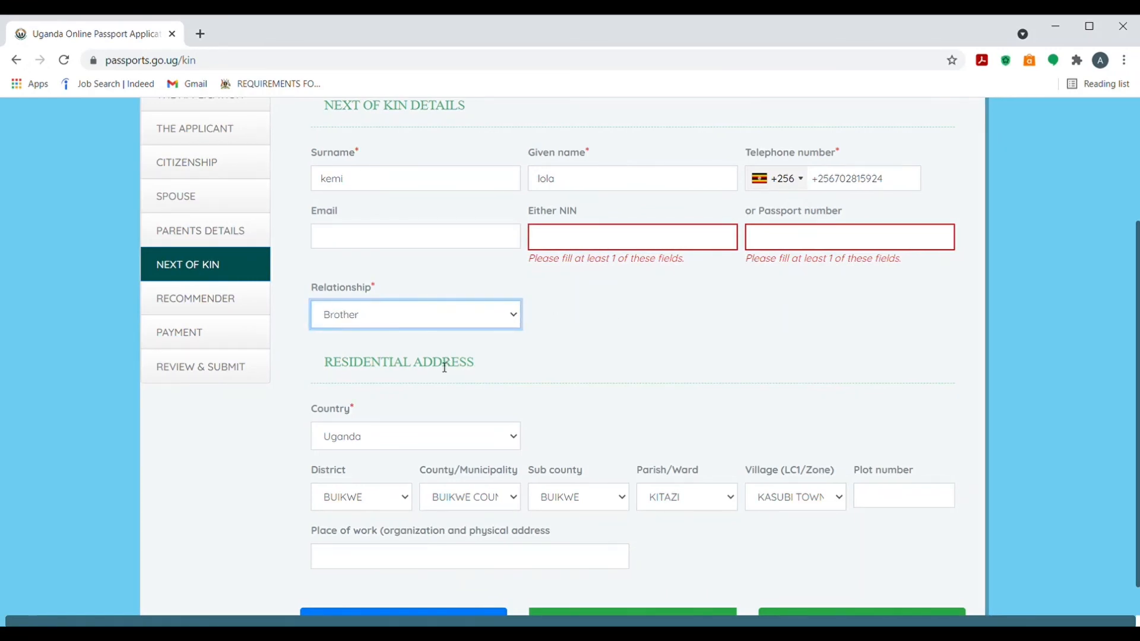
Scroll through the Next of Kin form to review the still-flagged NIN and passport fields
left_click_drag(1137, 300, 1135, 347)
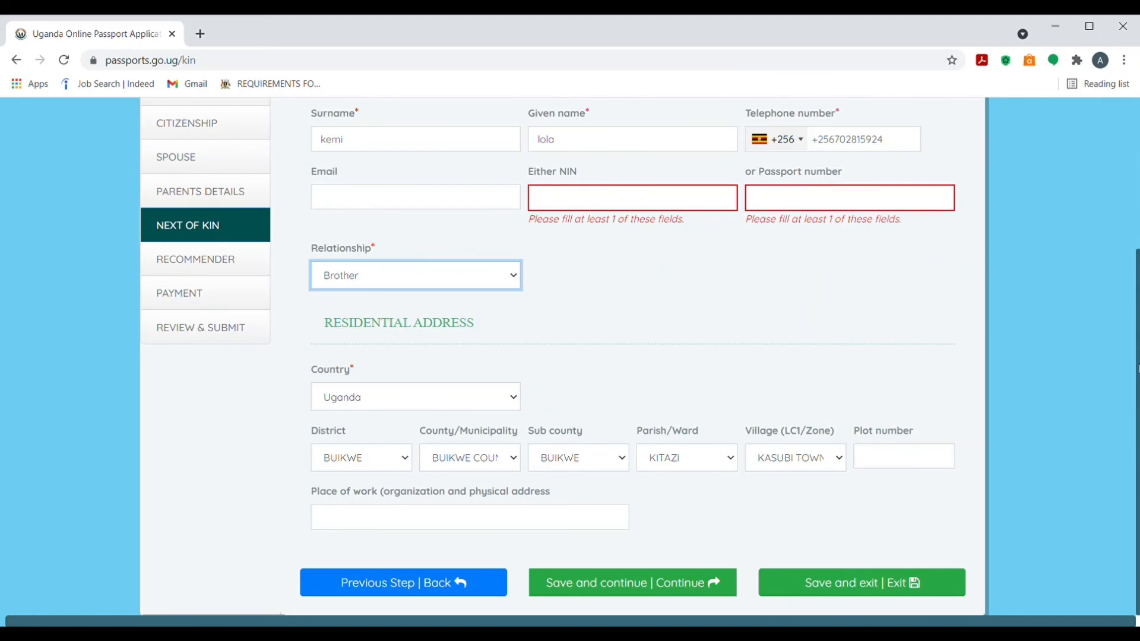
left_click_drag(1137, 368, 1137, 256)
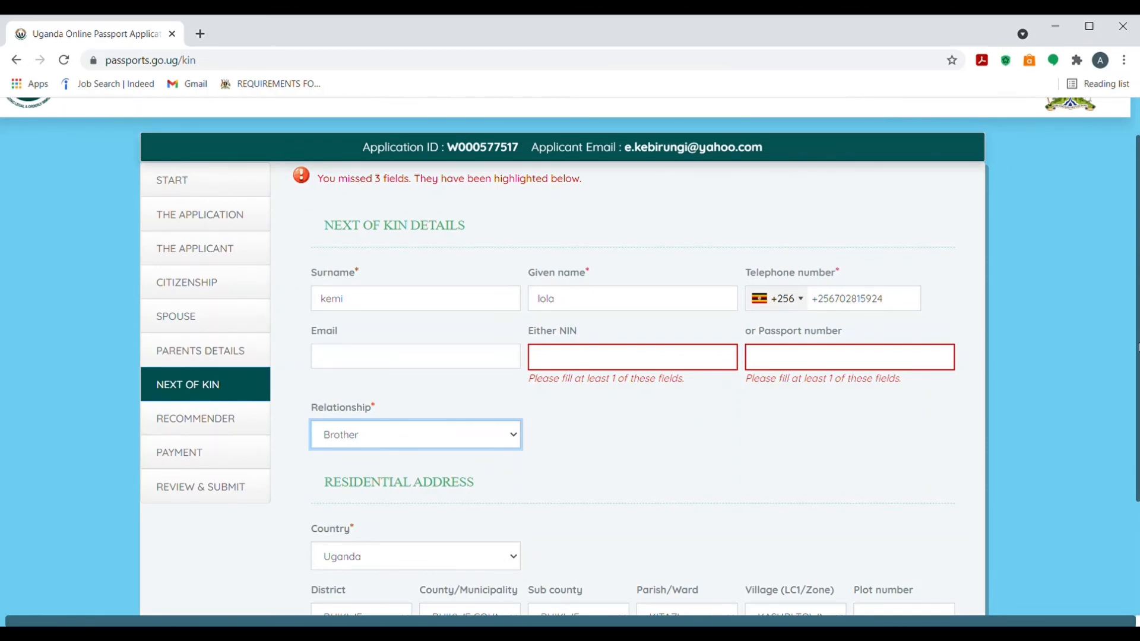
left_click_drag(1137, 347, 1138, 401)
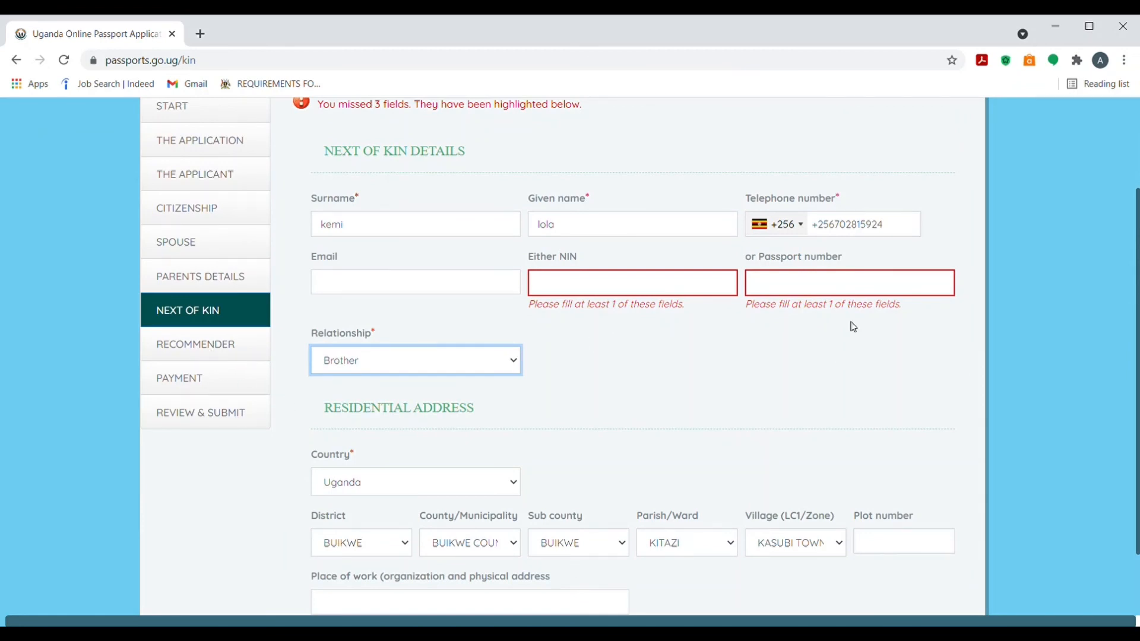
mouse_move(1137, 352)
left_mouse_down()
mouse_move(1137, 410)
mouse_move(1137, 348)
left_mouse_up()
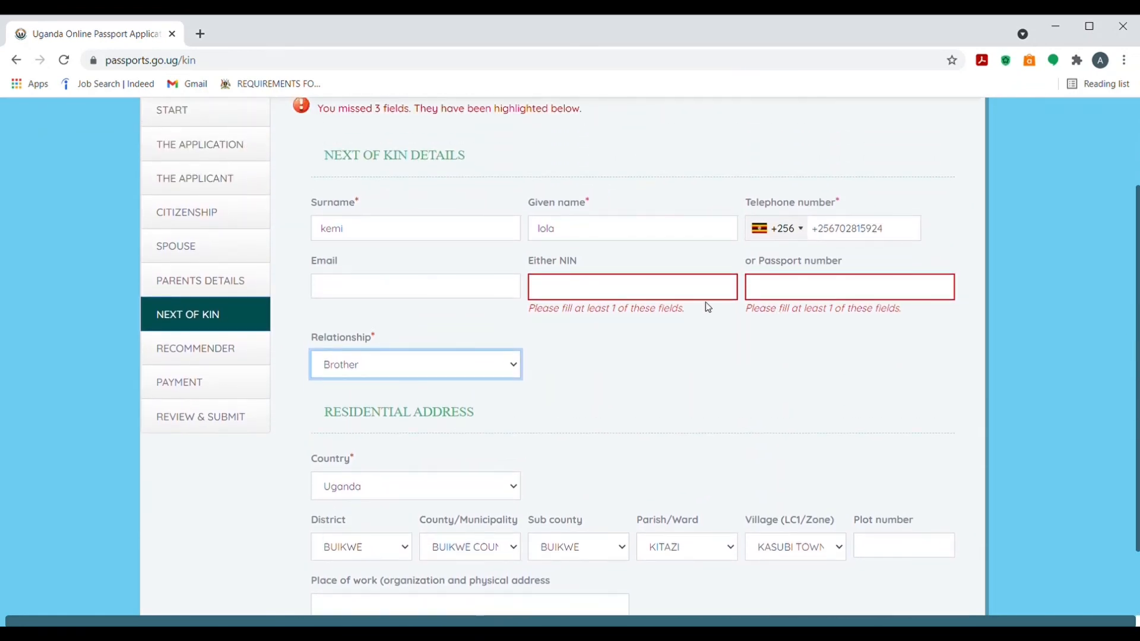
left_click(193, 354)
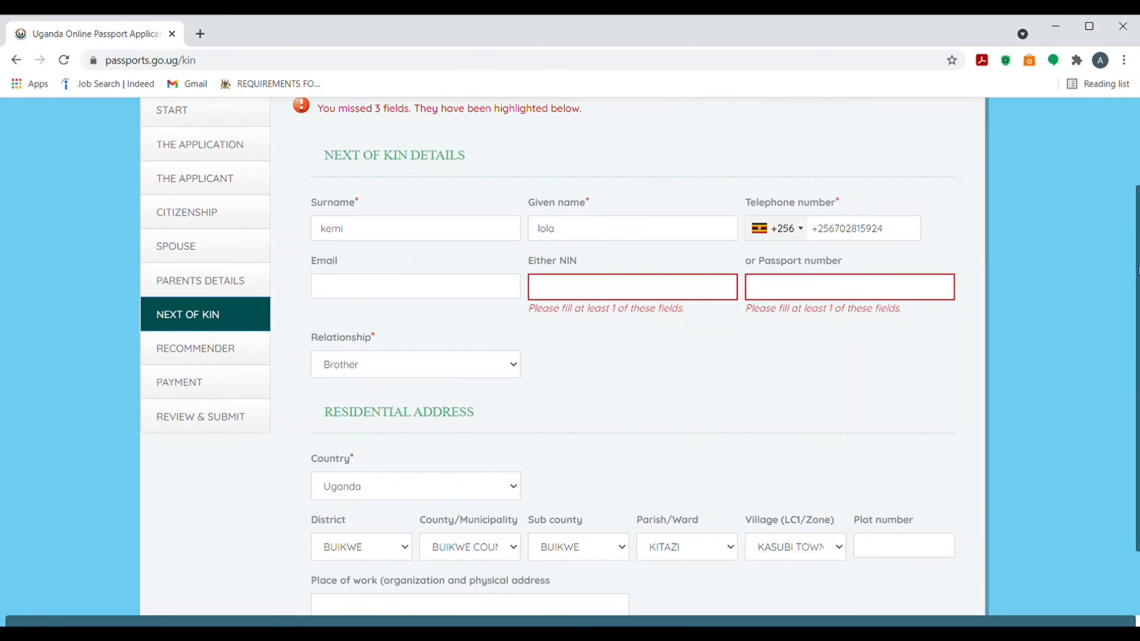
left_click_drag(1137, 271, 1137, 318)
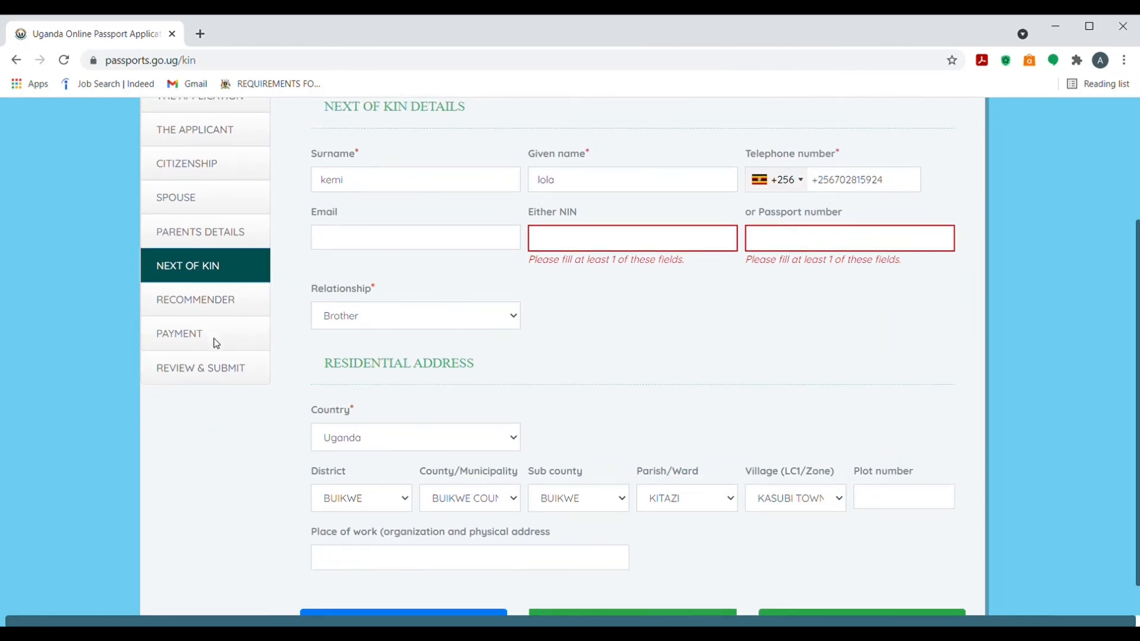
left_click_drag(220, 368, 473, 177)
left_click(897, 388)
left_click_drag(1138, 327, 1137, 259)
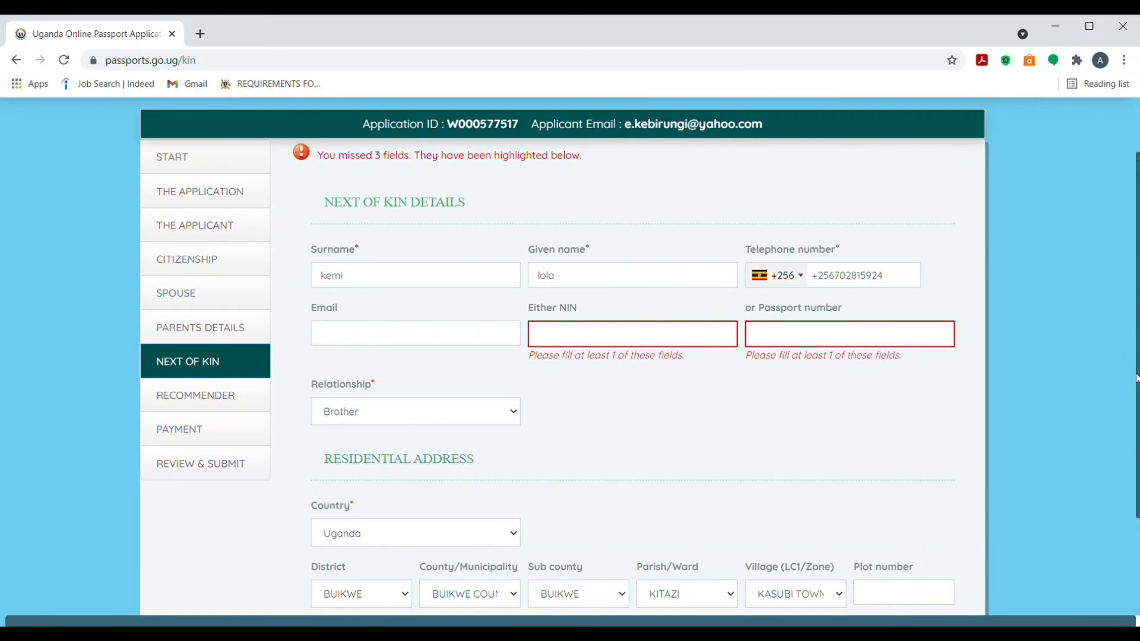
left_click_drag(1138, 380, 1137, 487)
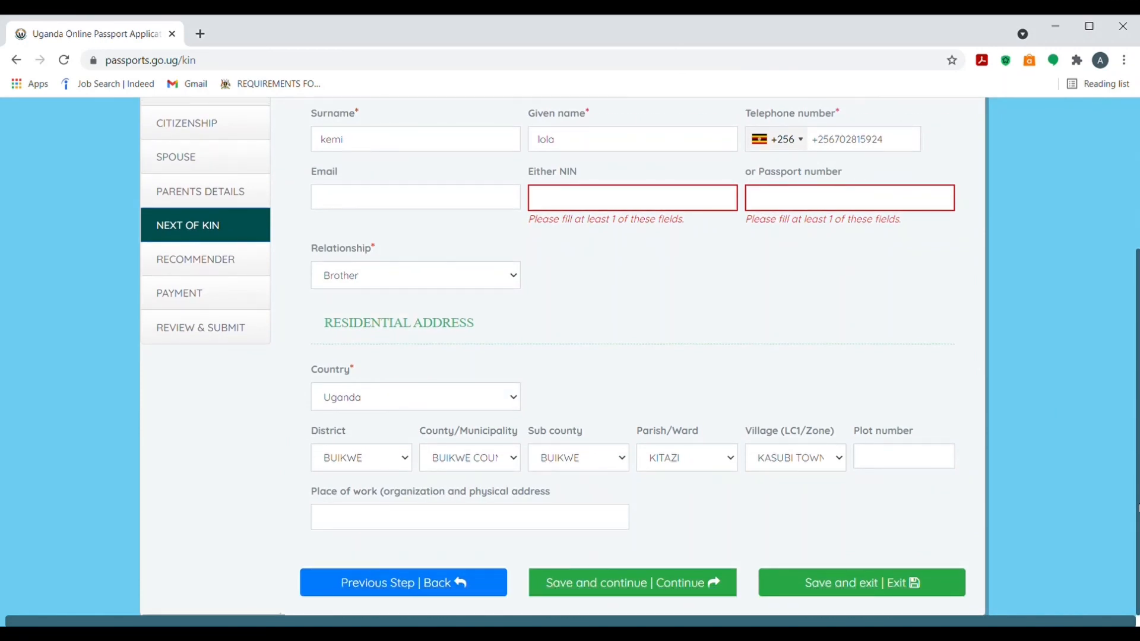